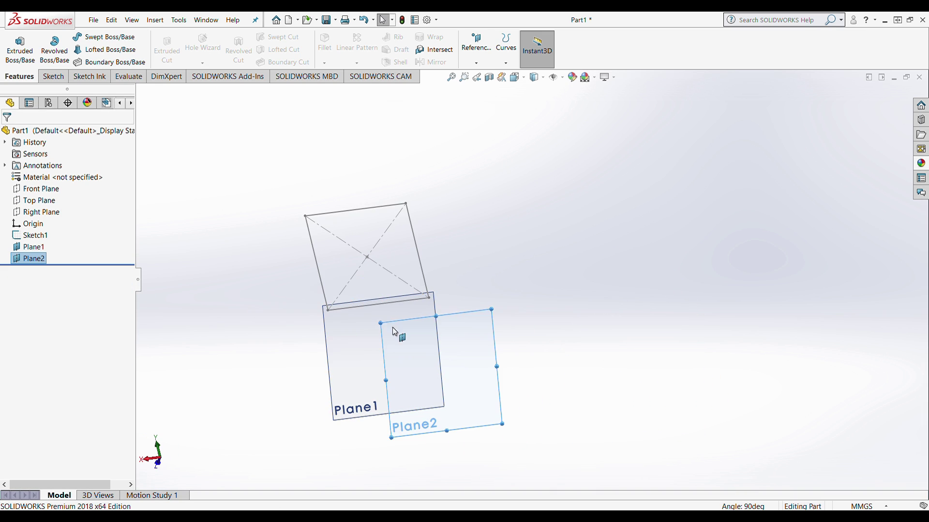
- Dimension the Plane2 rectangle to 168 × 185 mm with an 84 mm offset, then begin a loft
middle_drag(532, 291, 467, 275)
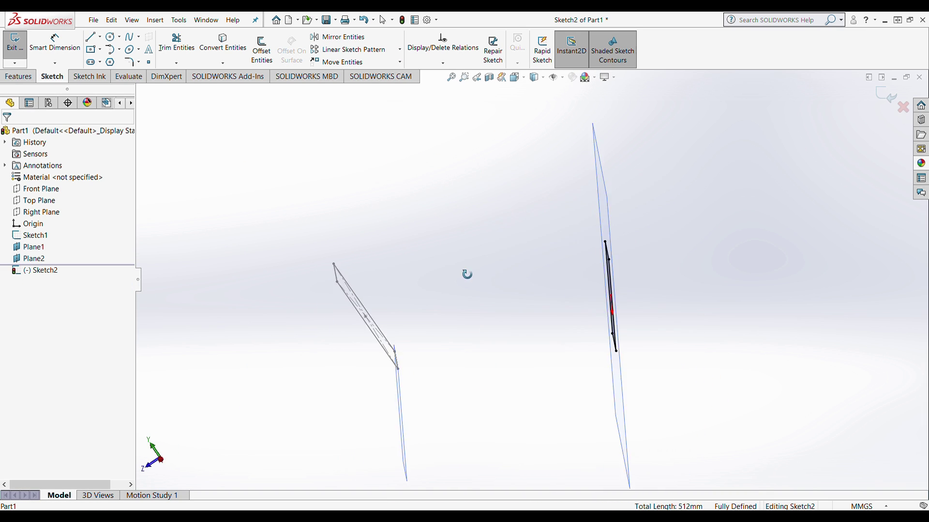
middle_drag(613, 251, 711, 199)
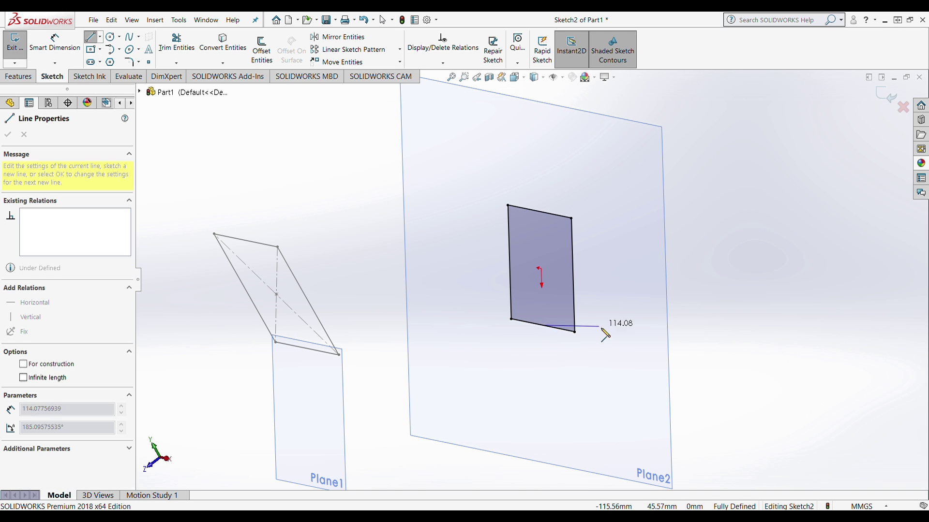
click(545, 334)
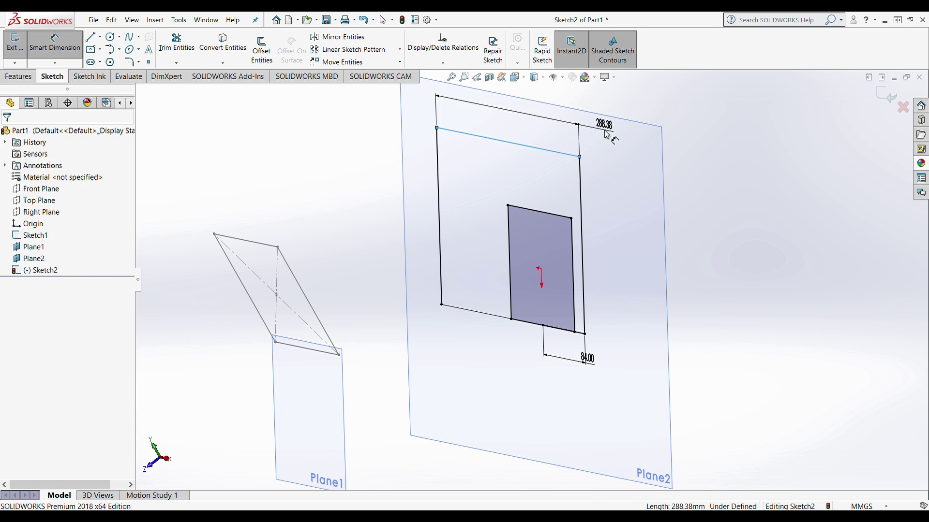
key(Escape)
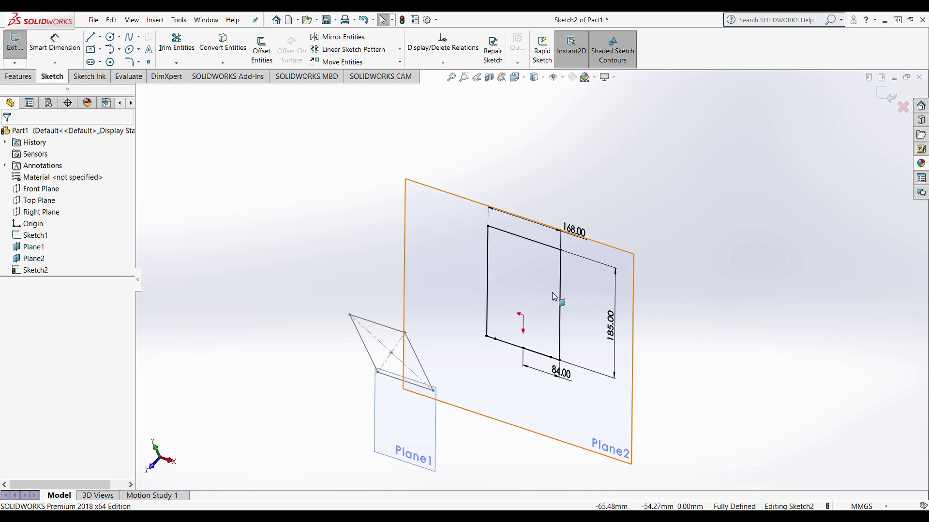
click(18, 76)
click(105, 50)
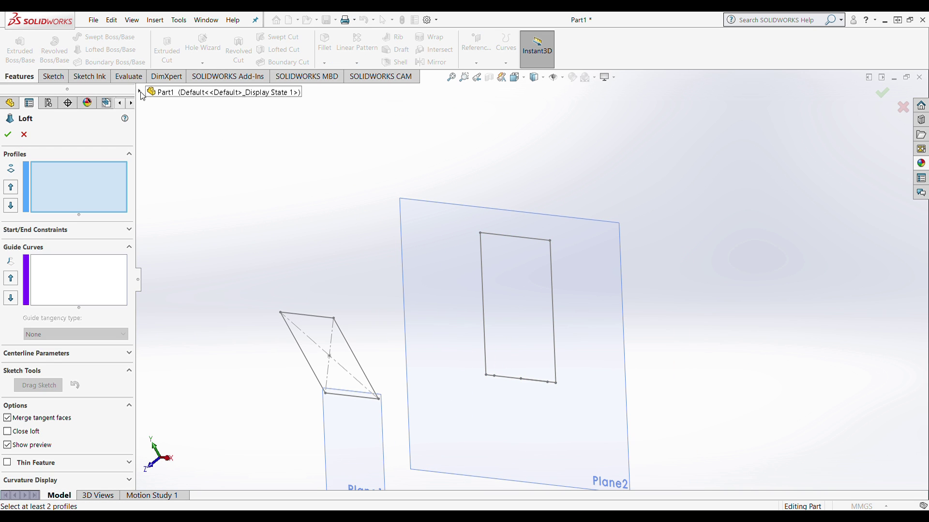
- Loft between the two rectangle sketches into a solid and orbit the result
click(325, 392)
click(481, 233)
click(882, 92)
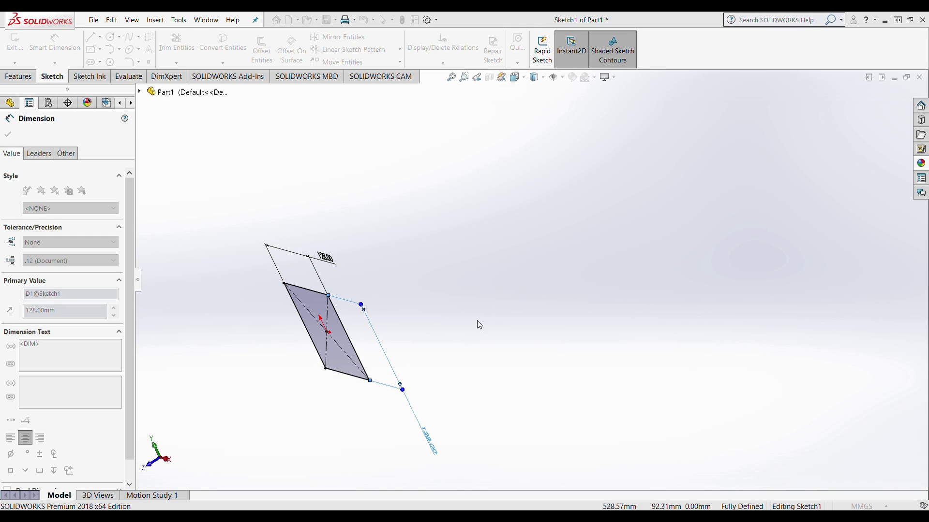
mouse_move(472, 303)
middle_down()
mouse_move(572, 285)
mouse_move(513, 305)
middle_up()
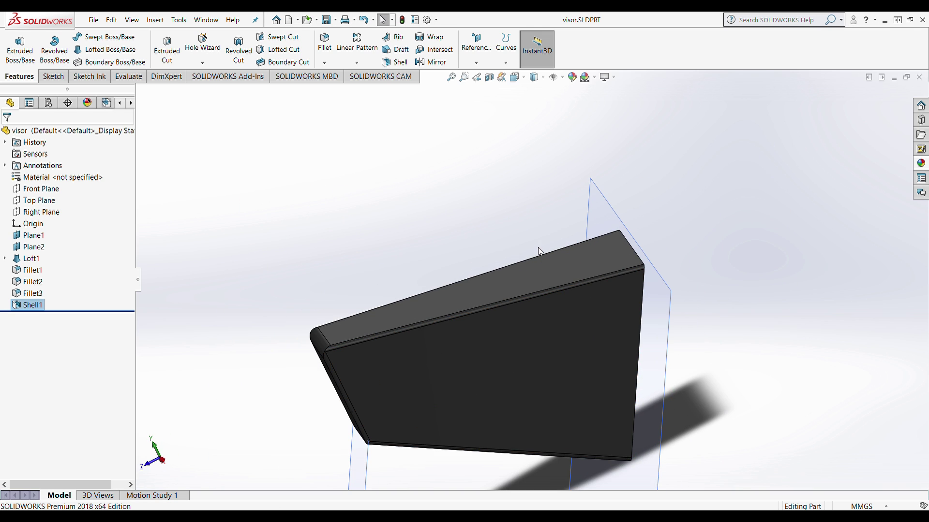
- Orbit the visor from a front to a side view and select its side face
middle_drag(538, 248, 577, 252)
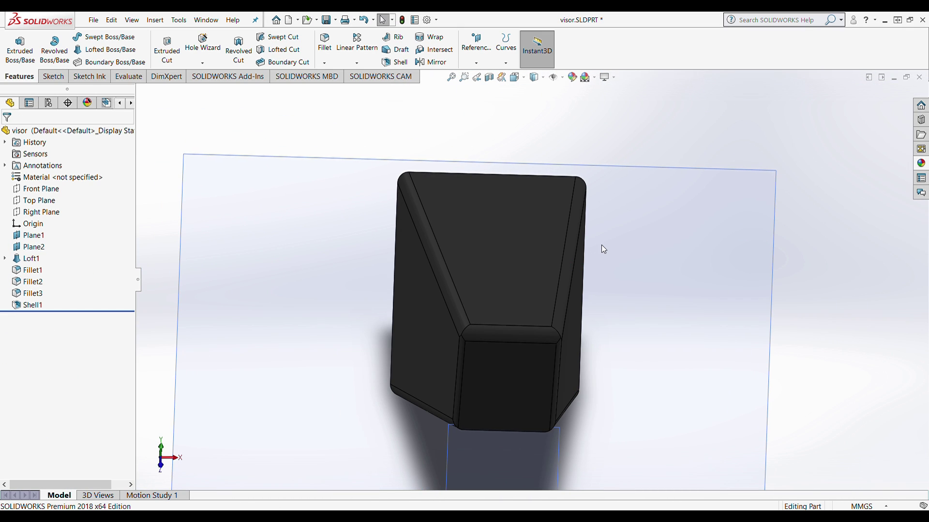
middle_drag(603, 249, 205, 271)
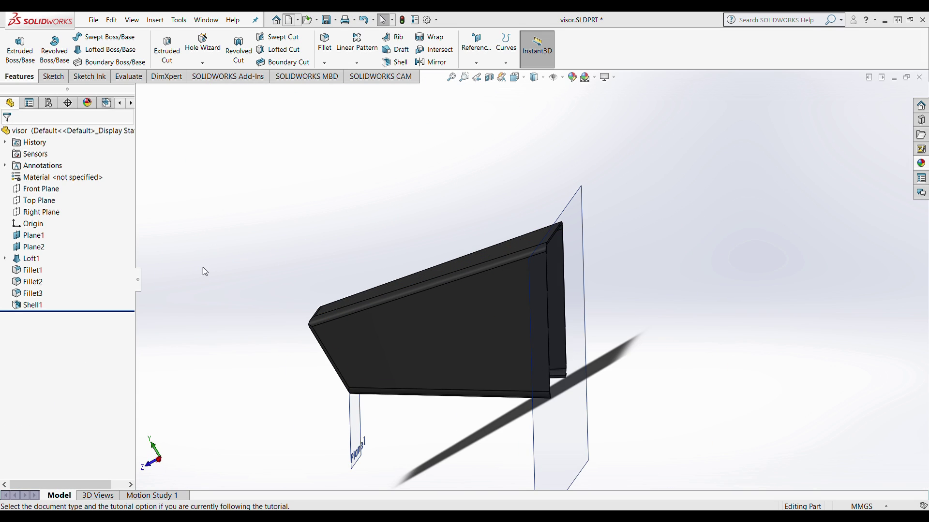
click(453, 277)
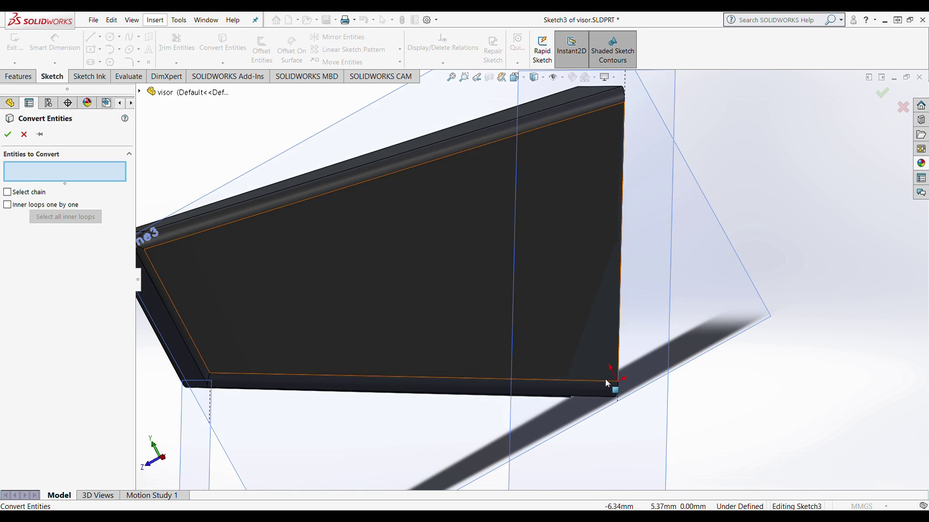
- Dimension the circle to Ø100 and locate its centre 50 mm from two edges
click(595, 293)
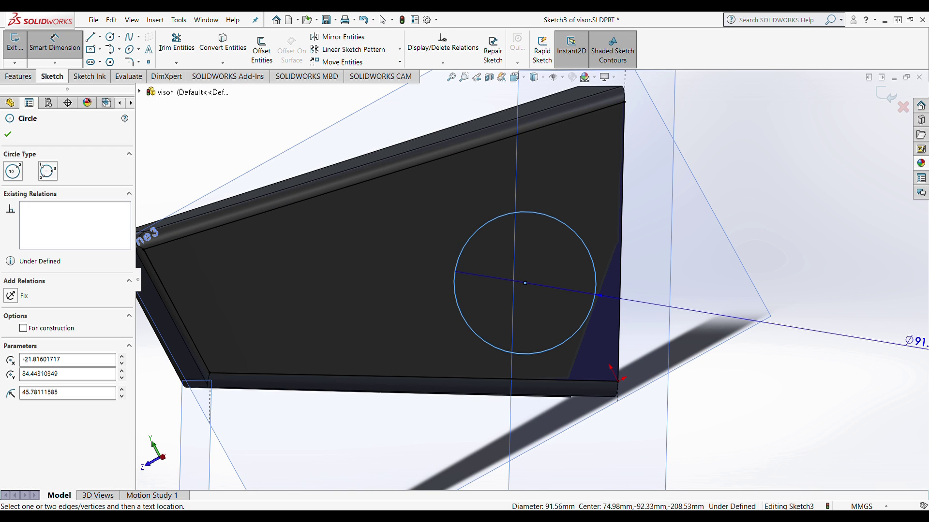
click(789, 284)
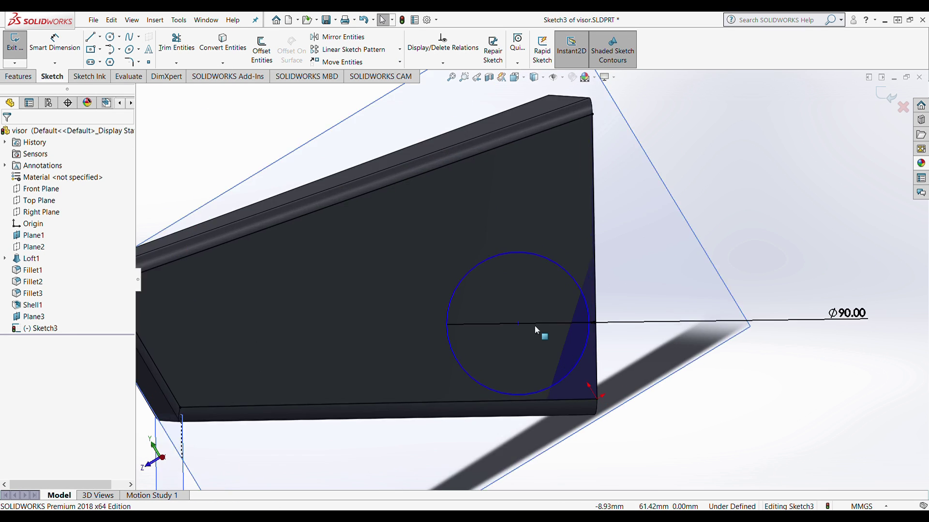
text(100)
key(Return)
click(584, 290)
click(529, 213)
text(50)
key(Return)
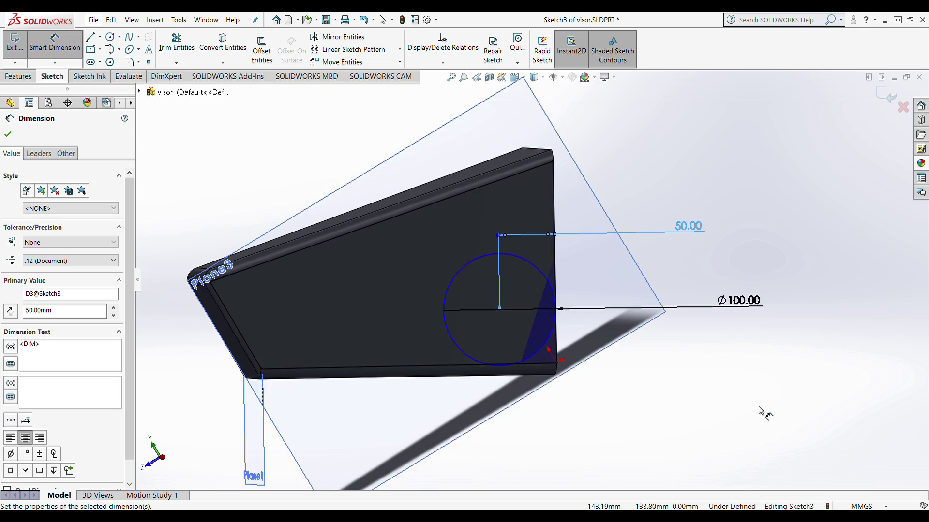
click(363, 401)
click(474, 321)
click(586, 455)
text(50)
key(Return)
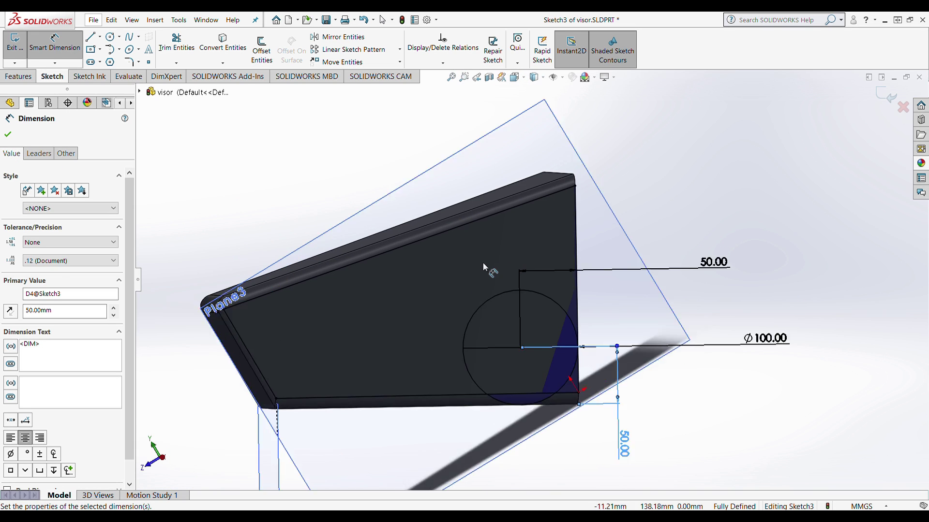
- Offset the circle outward by 10 mm and select the ring region for extrusion
click(262, 49)
click(897, 156)
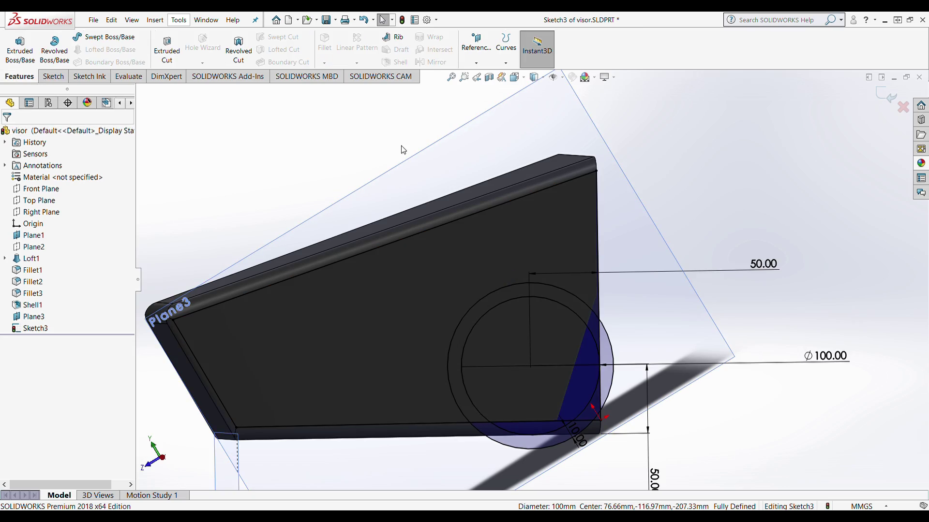
key(e)
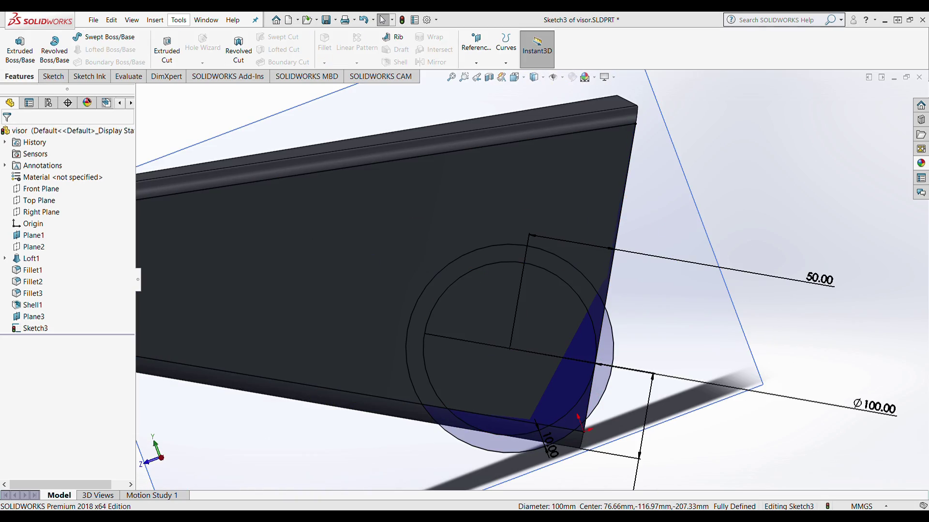
click(504, 254)
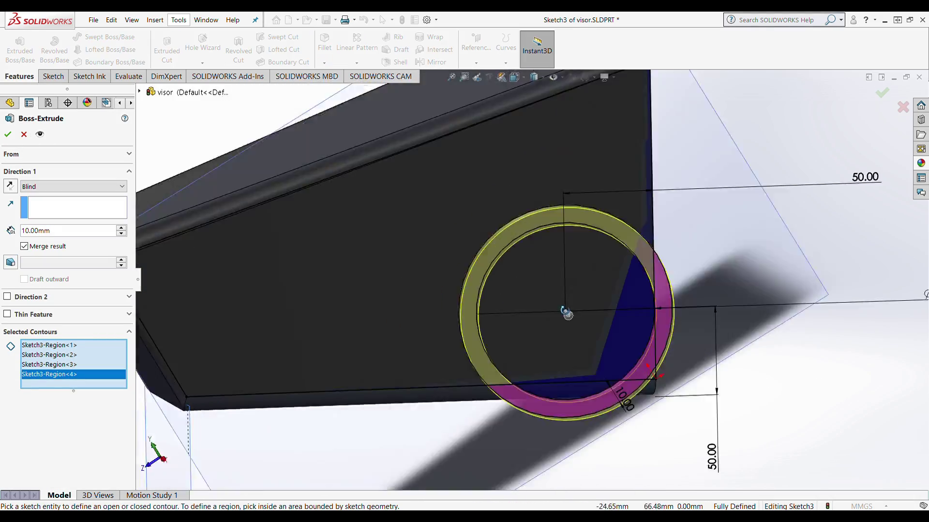
- Accept the 10 mm ring extrusion and orbit around the visor
key(Return)
mouse_move(550, 391)
middle_down()
mouse_move(468, 405)
mouse_move(575, 214)
middle_up()
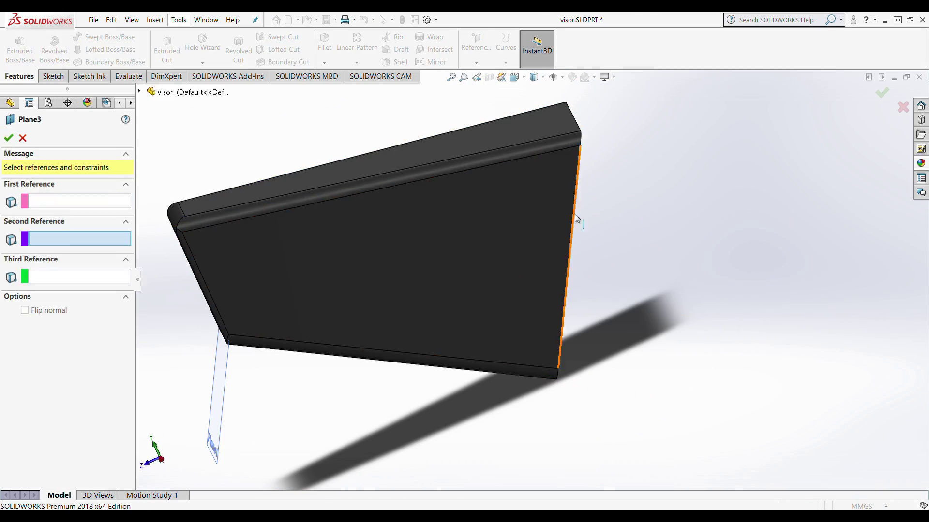
middle_drag(185, 237, 596, 224)
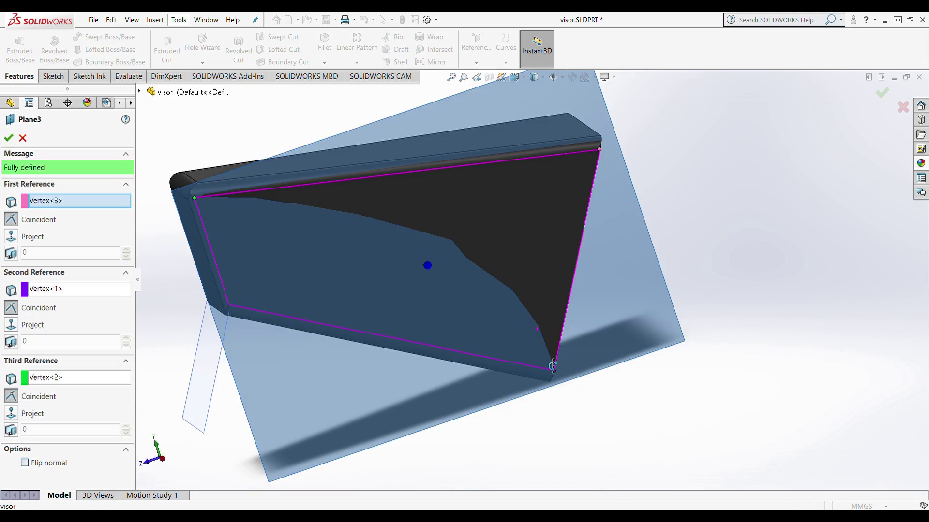
- Confirm Plane3 by three vertices, sketch on it with converted face edges, and start a line
key(Return)
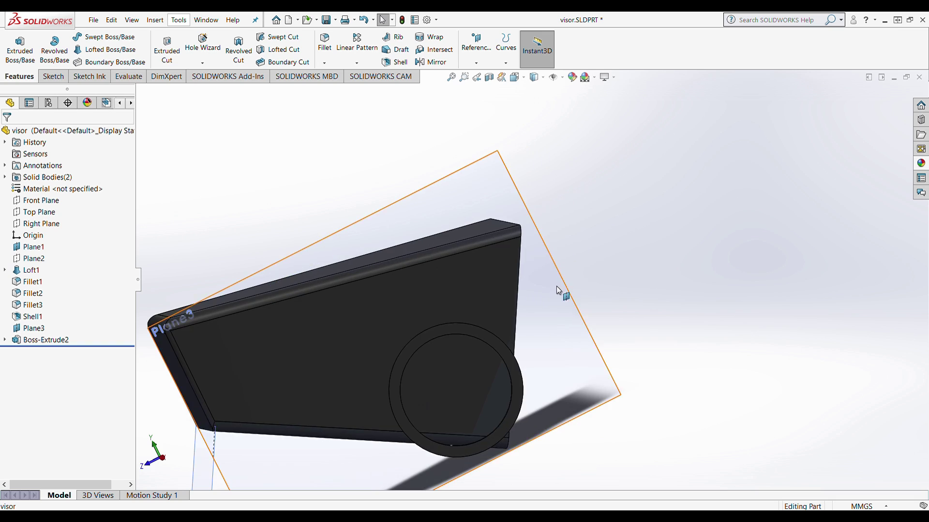
click(560, 290)
click(228, 40)
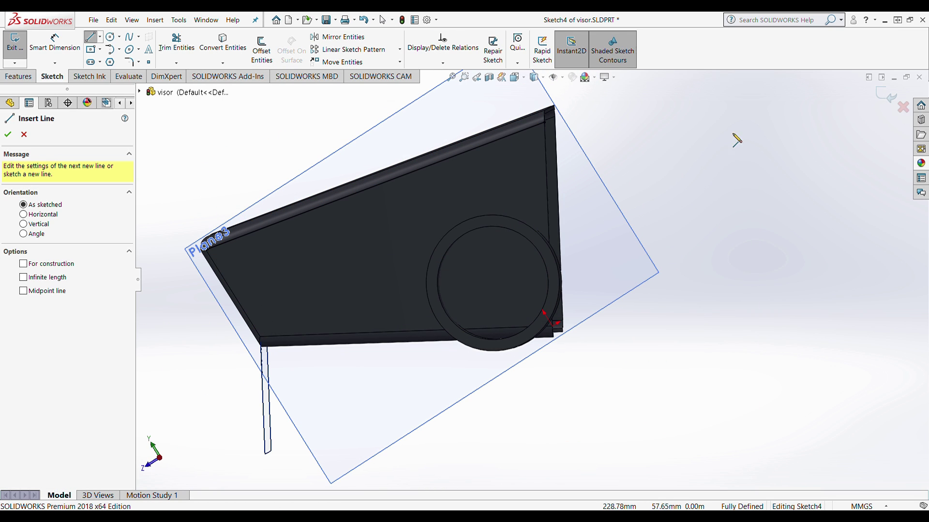
click(502, 214)
scroll(502, 215, down, 3)
scroll(556, 239, up, 2)
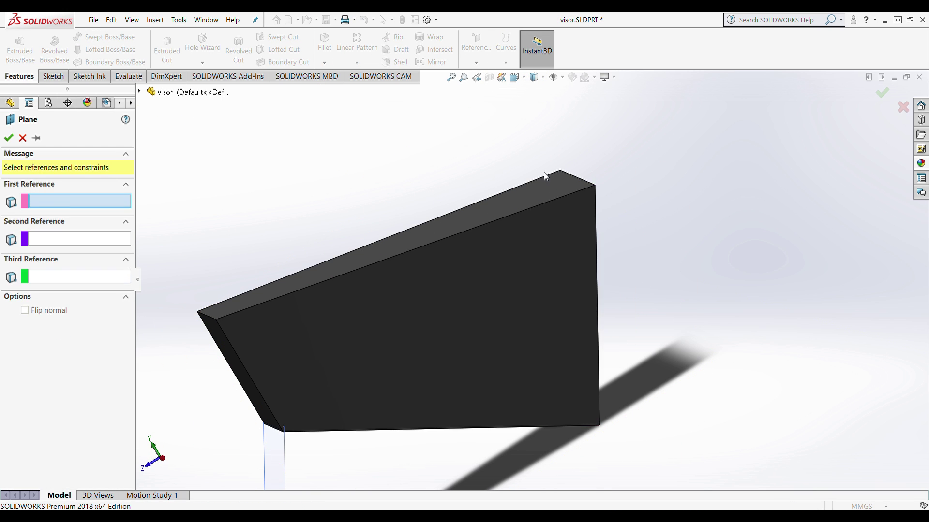
- Pick the third vertex and accept the new Plane4
scroll(284, 434, down, 3)
click(404, 369)
scroll(405, 369, up, 3)
key(Return)
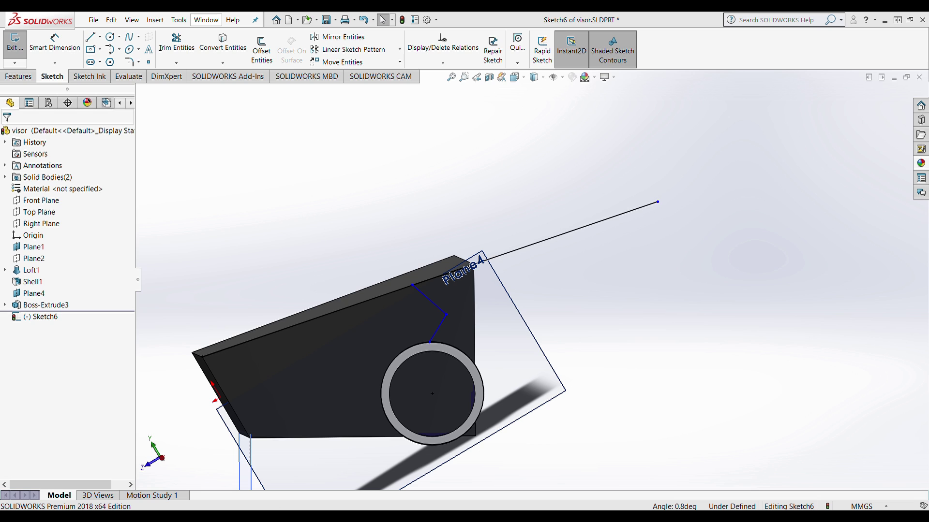
- Draw a line outward from the Plane4 corner and raise its far endpoint slightly
click(121, 53)
key(Escape)
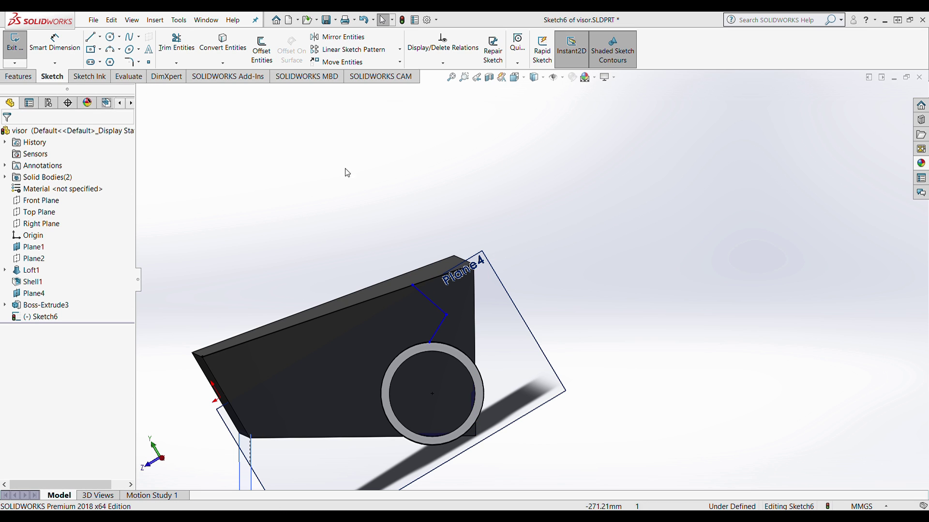
key(l)
click(484, 258)
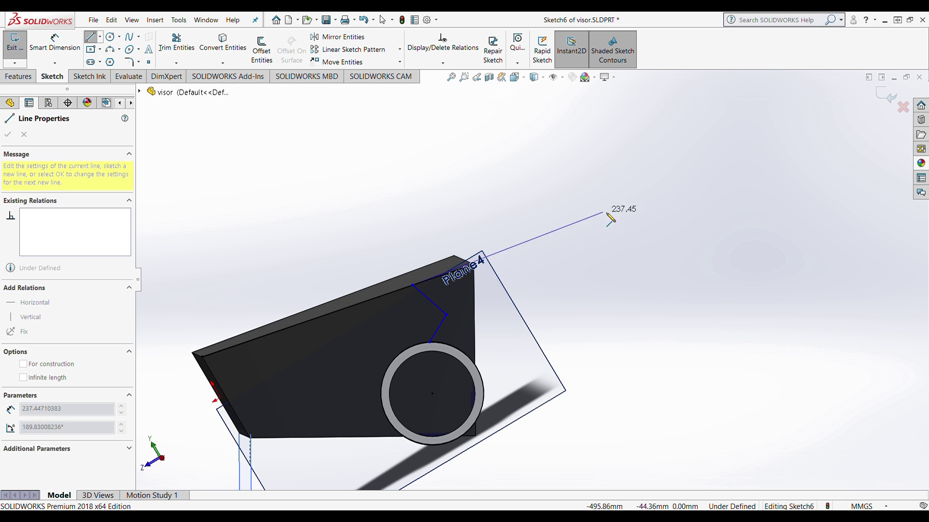
click(623, 211)
key(Escape)
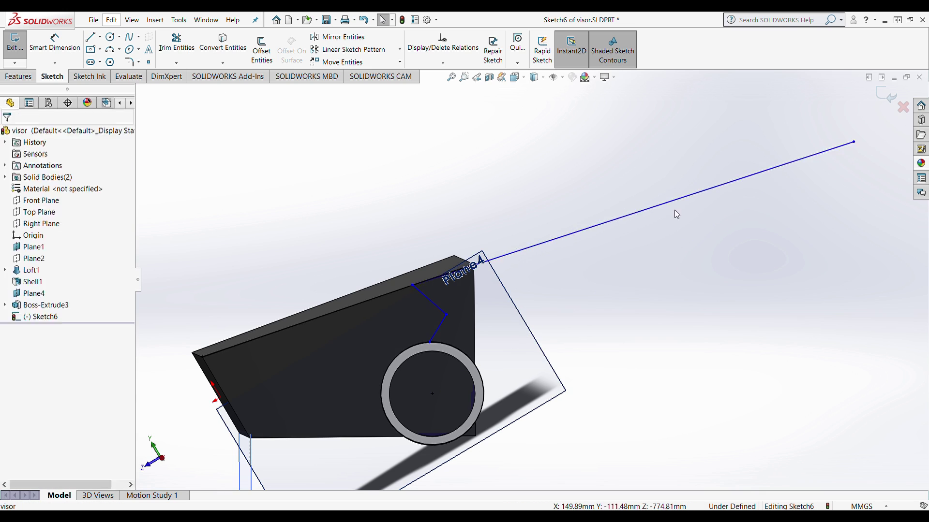
drag(677, 215, 584, 158)
middle_drag(725, 265, 547, 23)
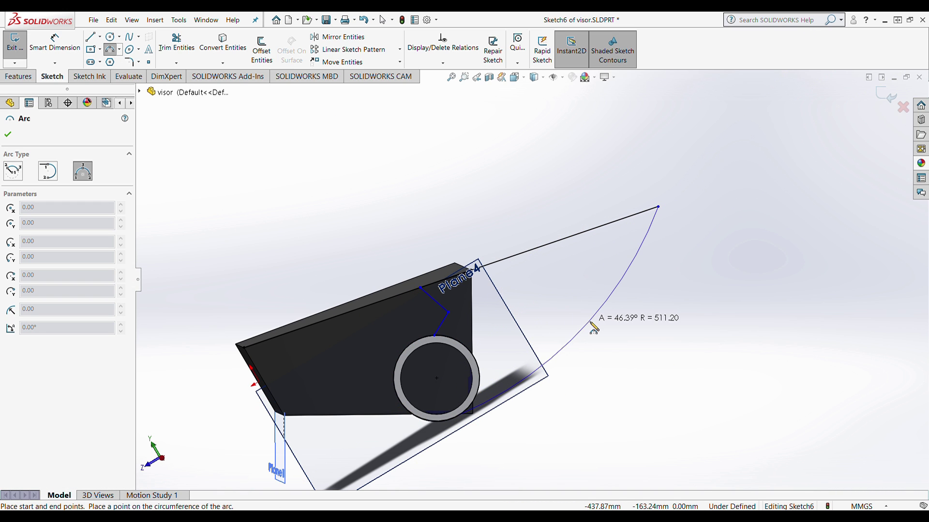
- Finish the arc at the visor tip, round the tip R5.00, and draw the upper-edge arc
click(594, 329)
middle_drag(669, 373, 628, 290)
click(688, 211)
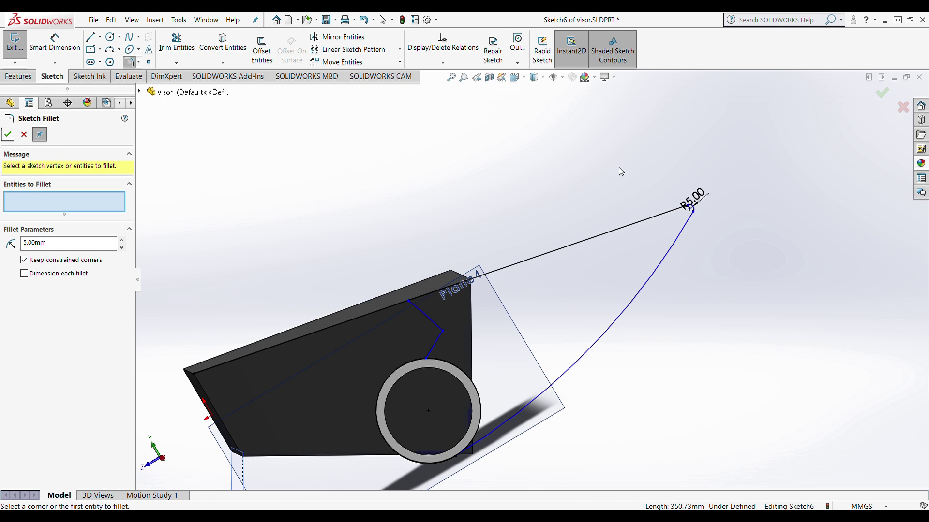
click(22, 136)
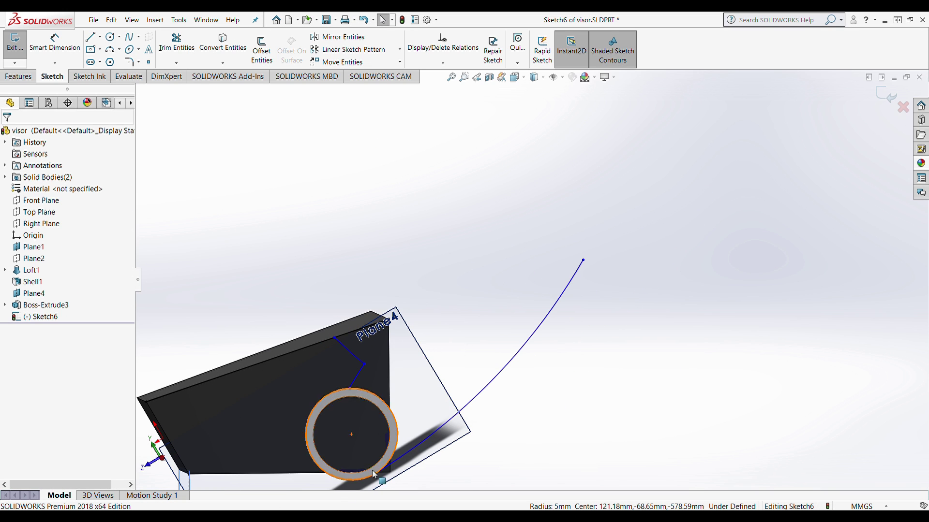
click(112, 48)
click(457, 297)
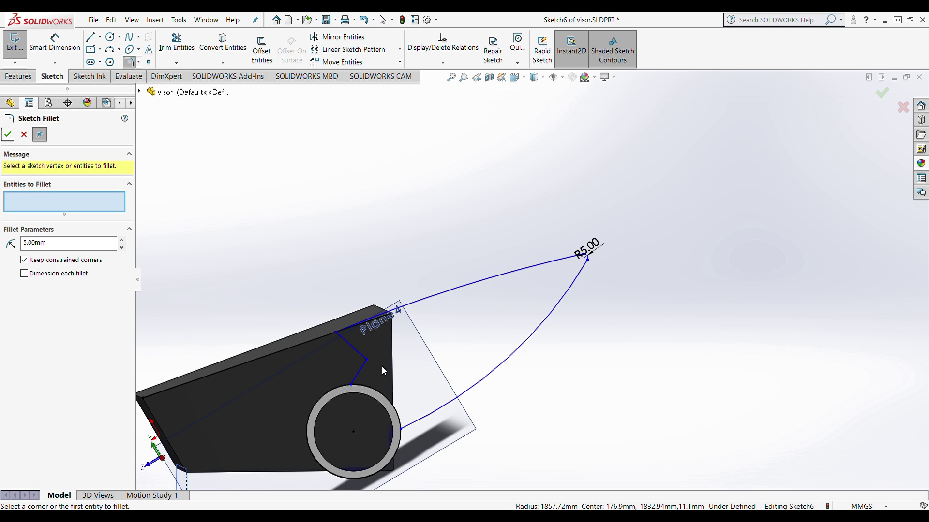
scroll(339, 411, down, 1)
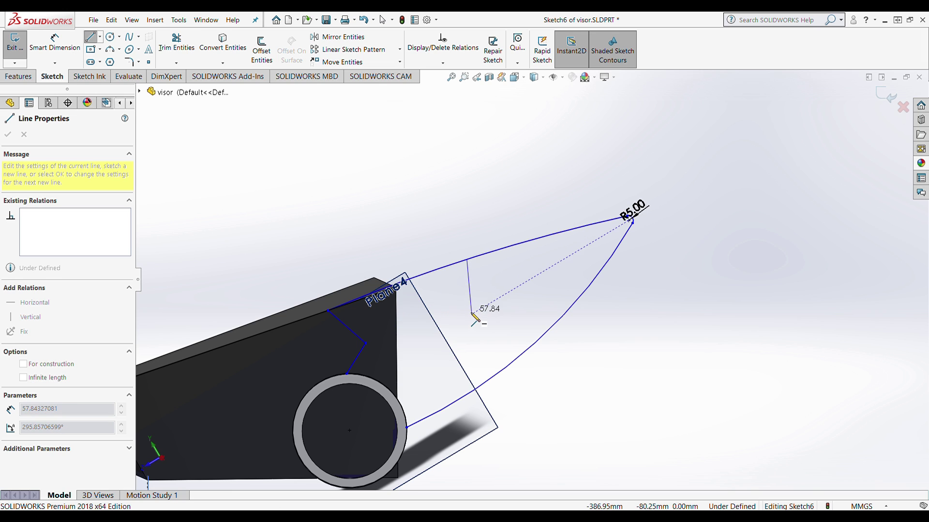
- End the zigzag divider line at the junction point
click(366, 342)
scroll(366, 342, down, 1)
key(Escape)
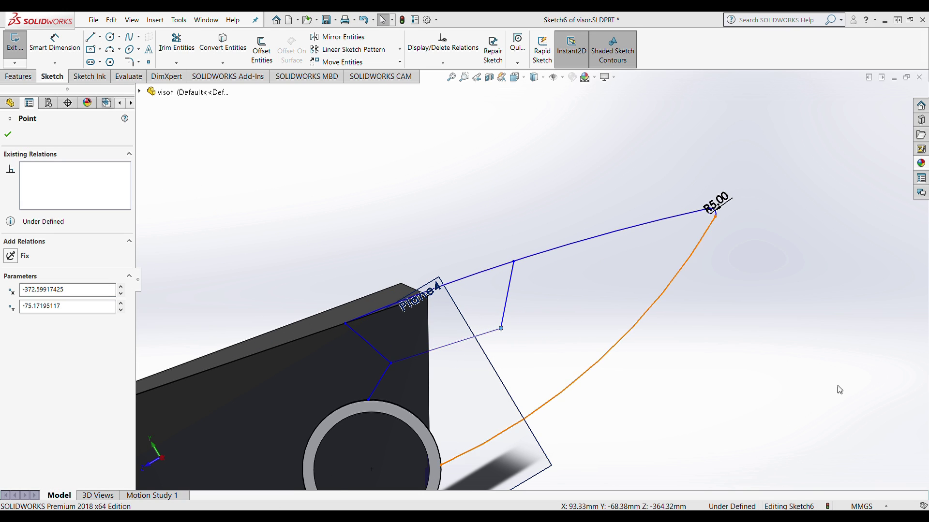
middle_drag(839, 390, 528, 288)
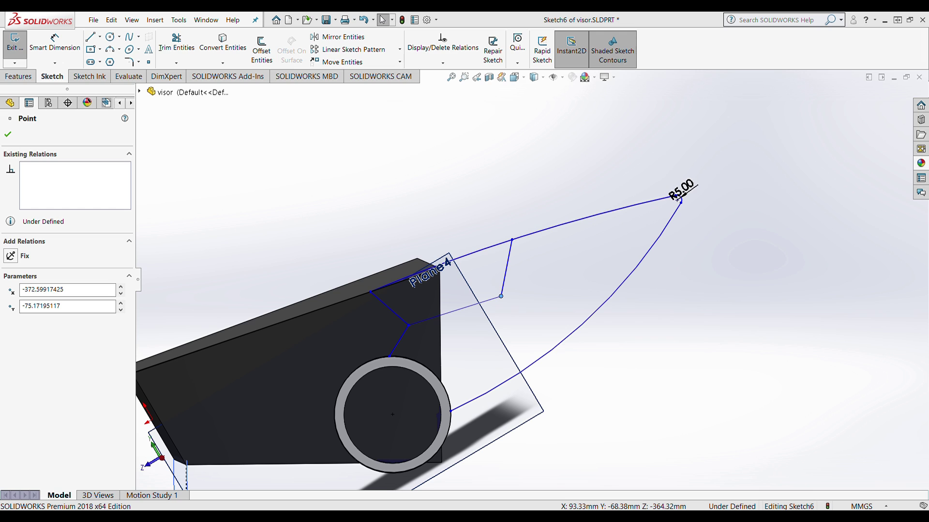
- Draw the parallel stepped stripe lines between the R5.00 tip and the circle
click(87, 38)
click(679, 202)
ctrl+middle_drag(680, 202, 535, 282)
click(276, 461)
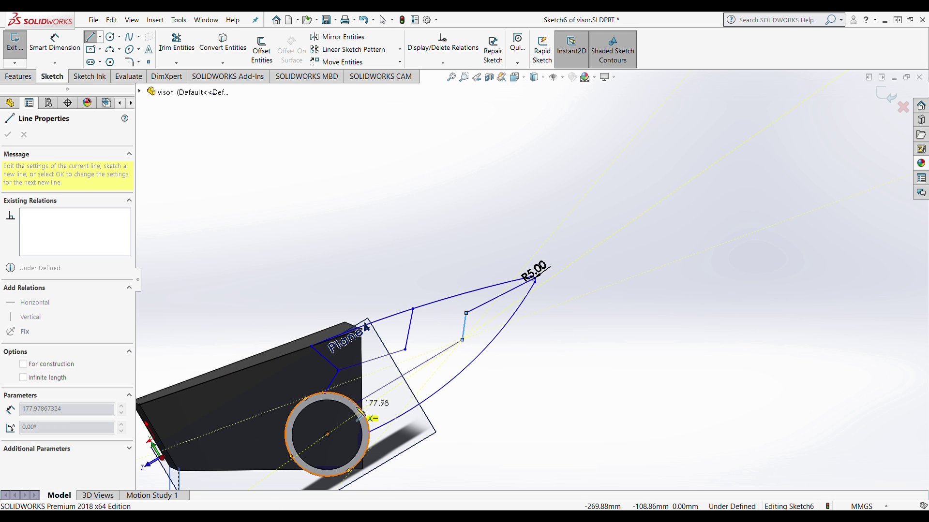
ctrl+middle_drag(338, 453, 587, 232)
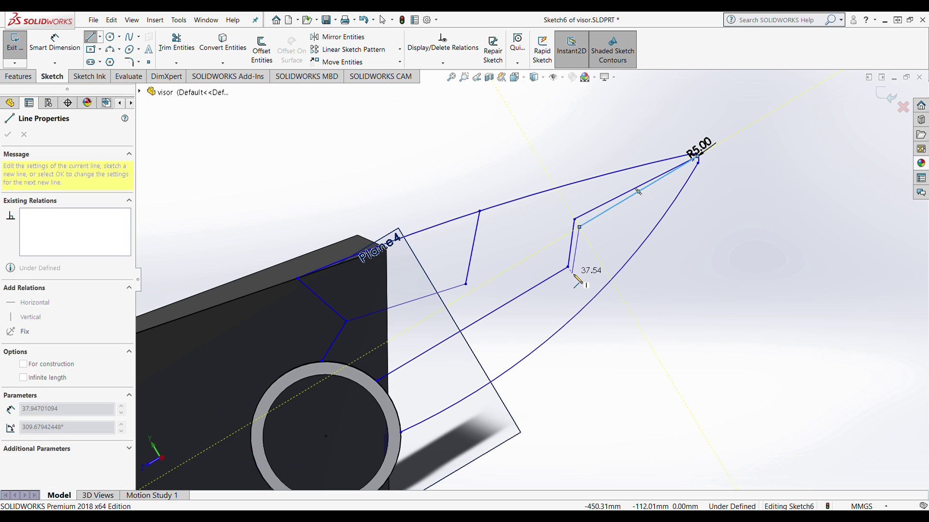
key(Escape)
scroll(500, 286, down, 5)
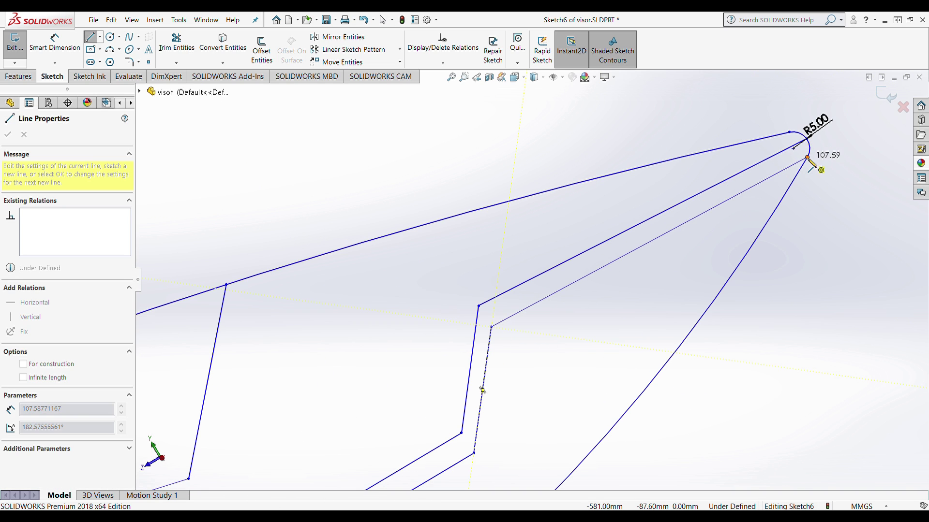
click(491, 327)
key(Escape)
scroll(658, 113, up, 5)
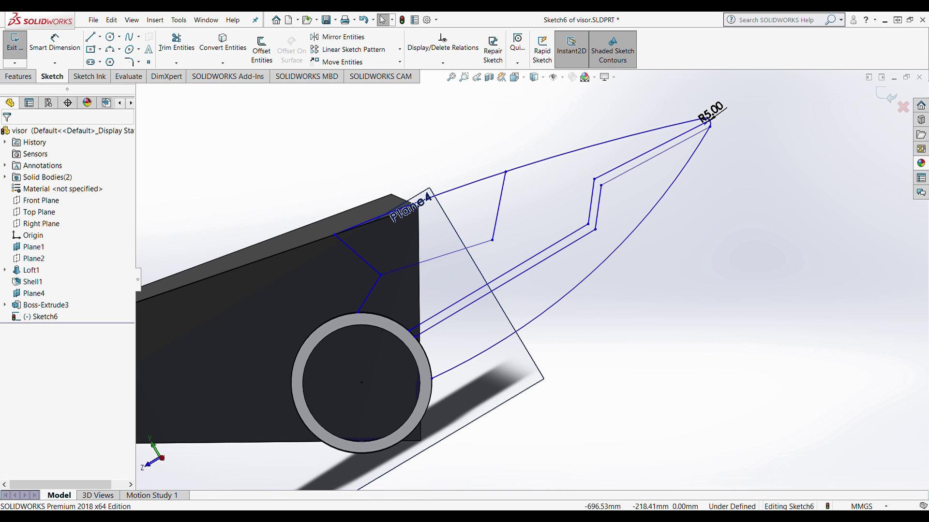
- Draw the lower fin's two three-point arcs out from below the circle
click(111, 49)
click(386, 449)
click(700, 398)
click(579, 430)
click(700, 398)
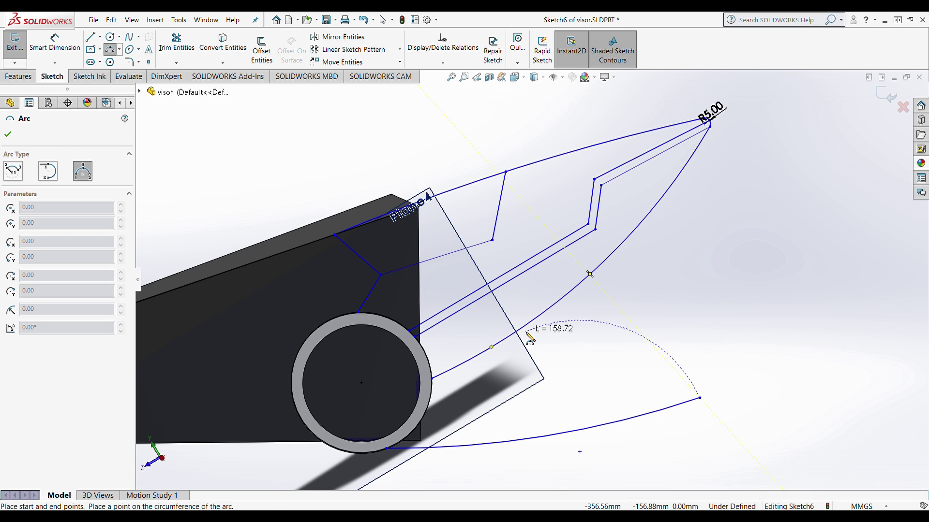
click(638, 366)
key(Escape)
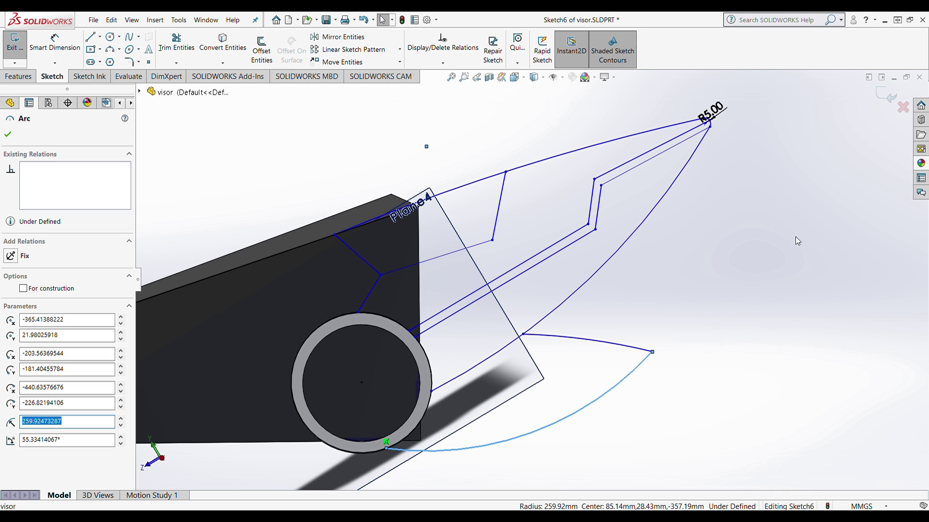
drag(700, 398, 625, 375)
click(417, 440)
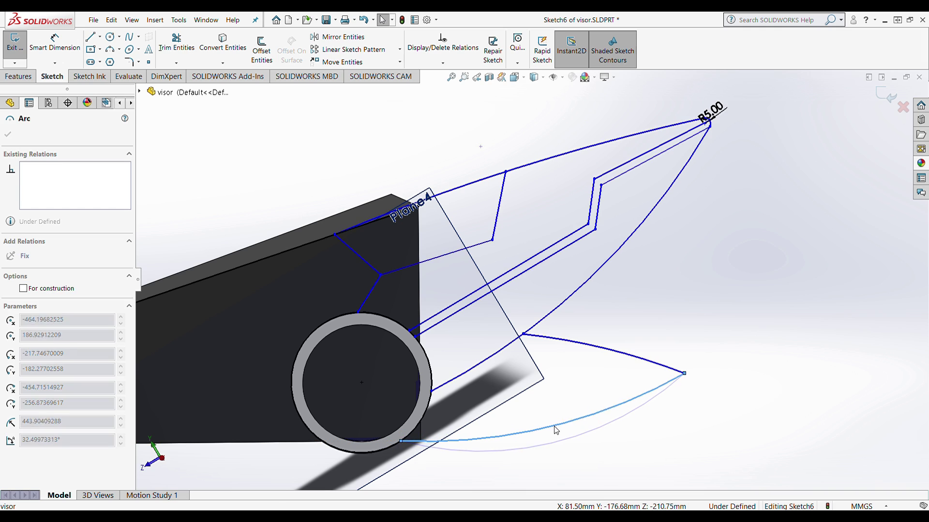
click(623, 358)
scroll(662, 352, up, 1)
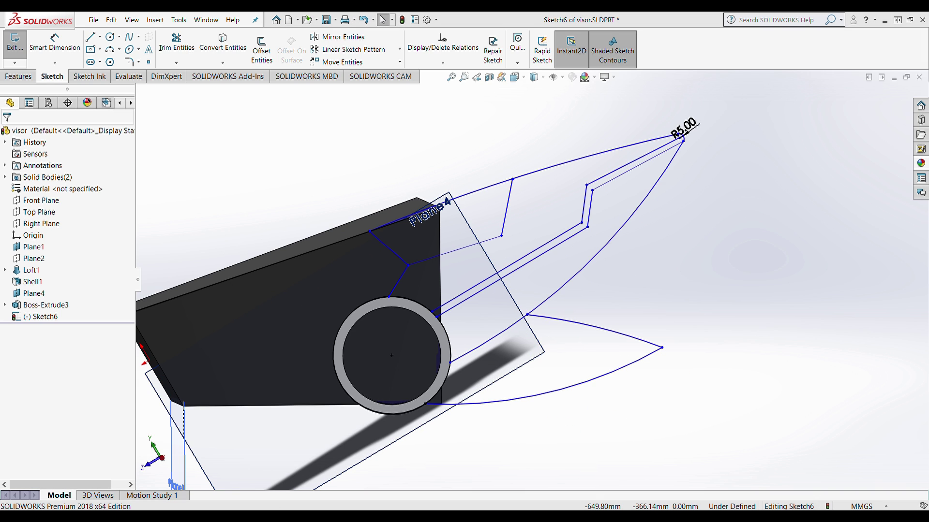
scroll(662, 347, up, 2)
- Round the lower fin's tip with R5.00 and nudge its sketch point upward
click(128, 62)
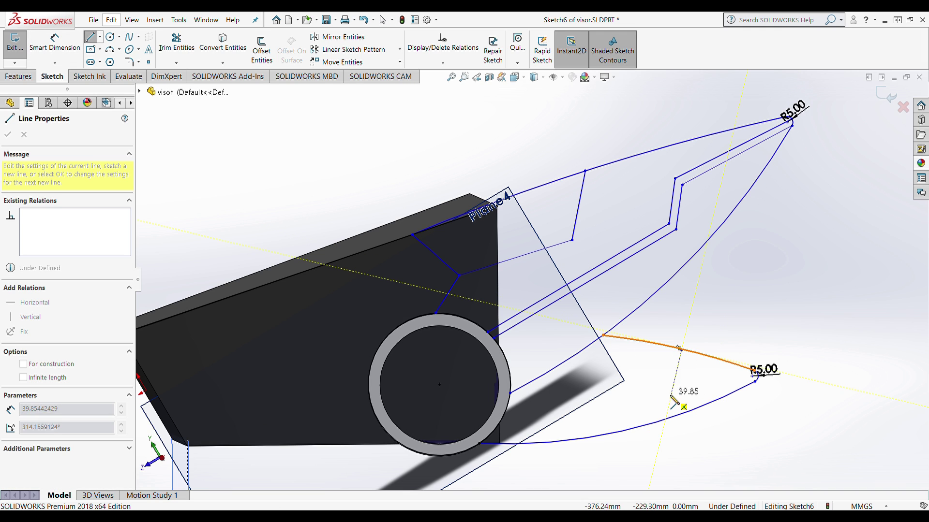
drag(648, 391, 651, 380)
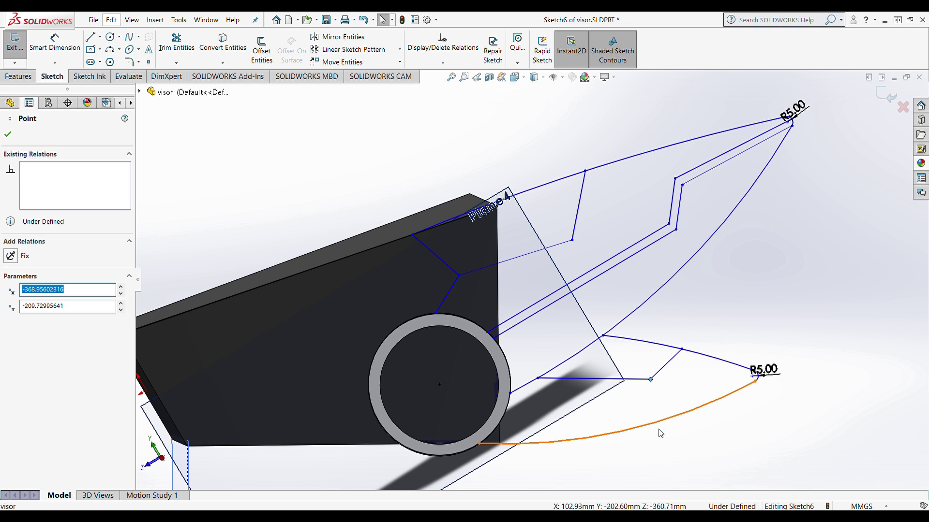
scroll(644, 377, up, 2)
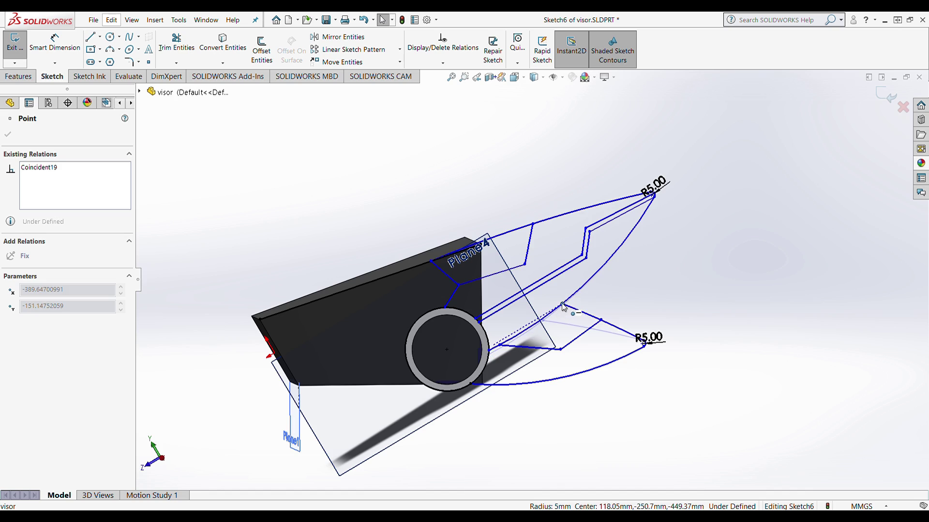
click(648, 362)
scroll(649, 362, down, 2)
scroll(590, 292, up, 3)
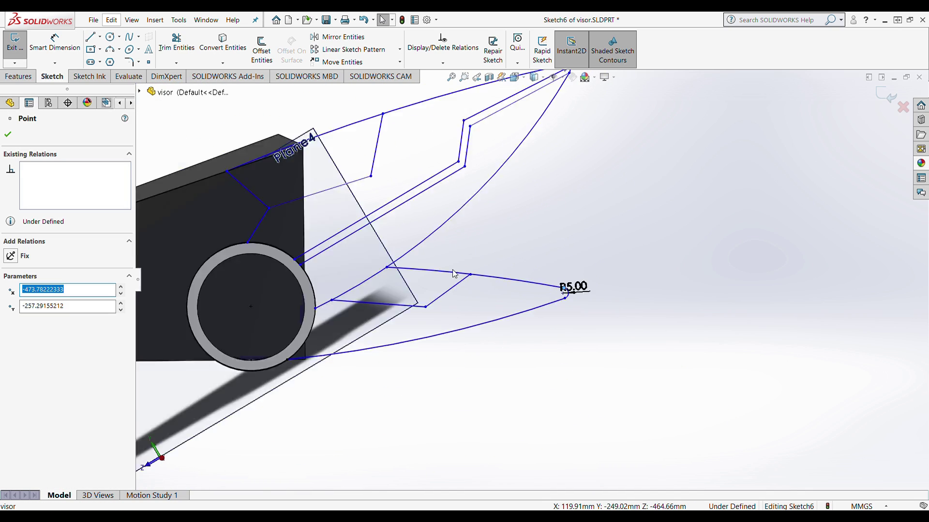
- Attach the inner stepped line's corner and end onto the lower fin's arcs
drag(451, 269, 459, 324)
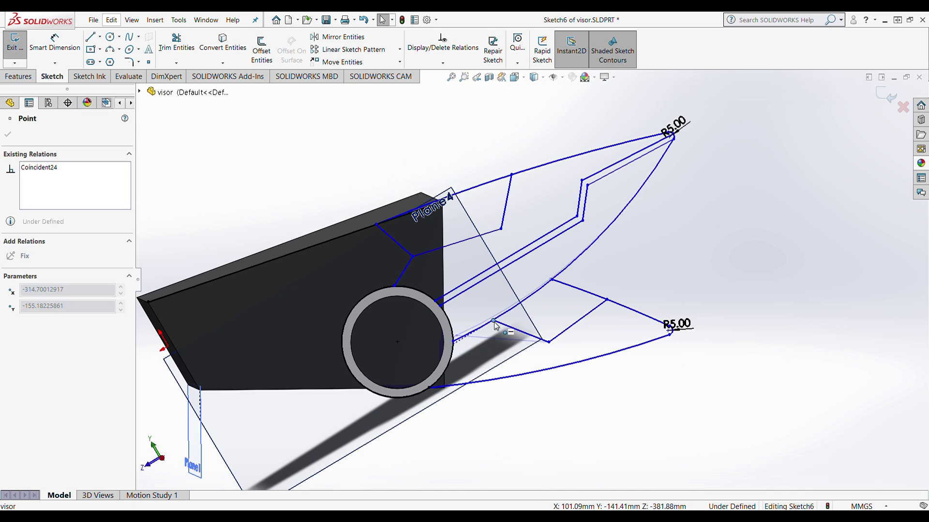
scroll(643, 214, up, 2)
click(559, 380)
scroll(547, 375, down, 1)
click(531, 370)
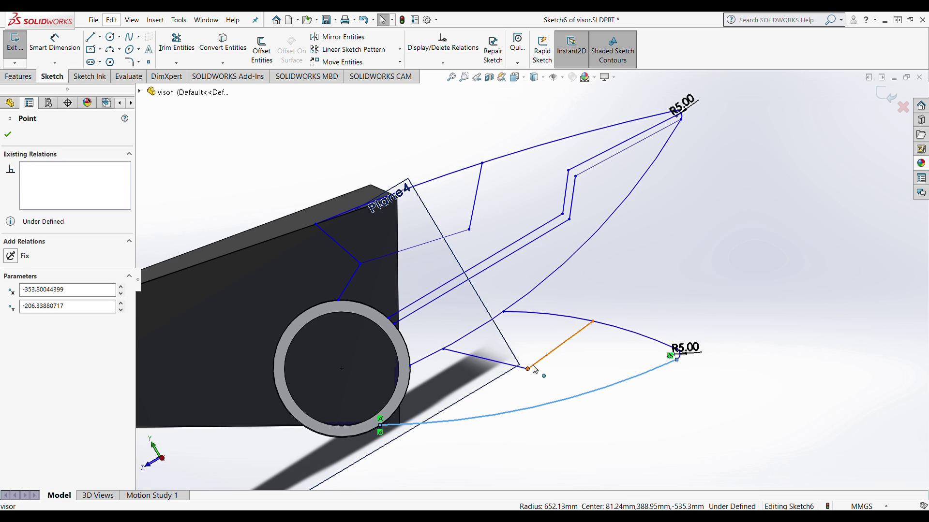
scroll(529, 364, up, 3)
scroll(528, 376, down, 3)
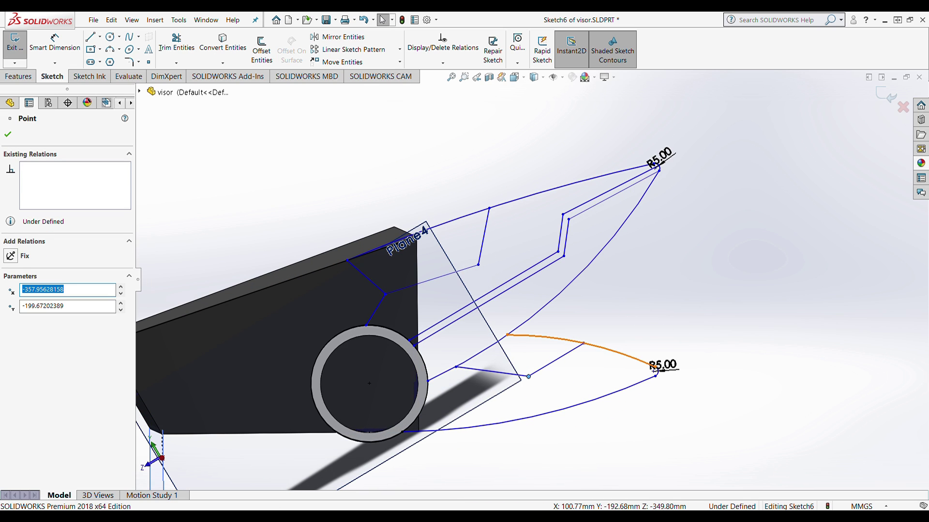
click(596, 351)
scroll(601, 356, up, 2)
drag(528, 376, 554, 377)
scroll(519, 312, down, 2)
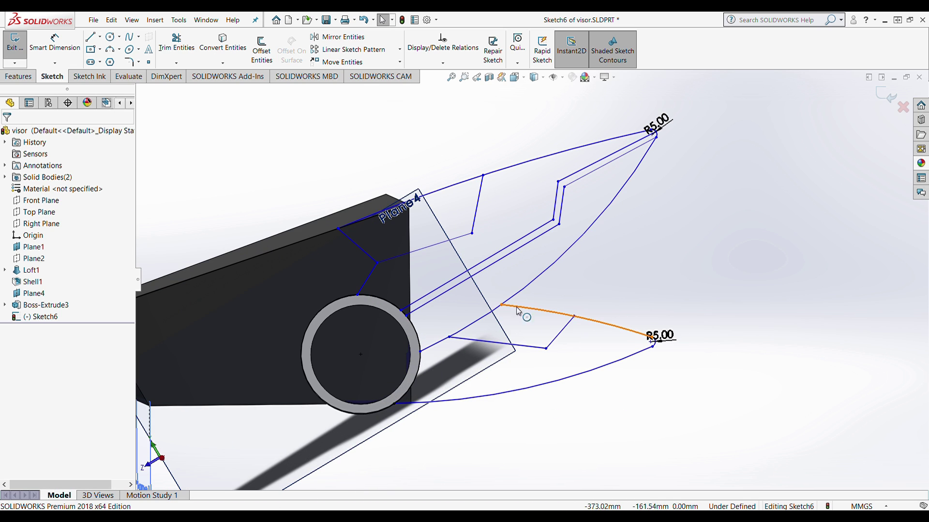
key(Escape)
scroll(561, 348, down, 3)
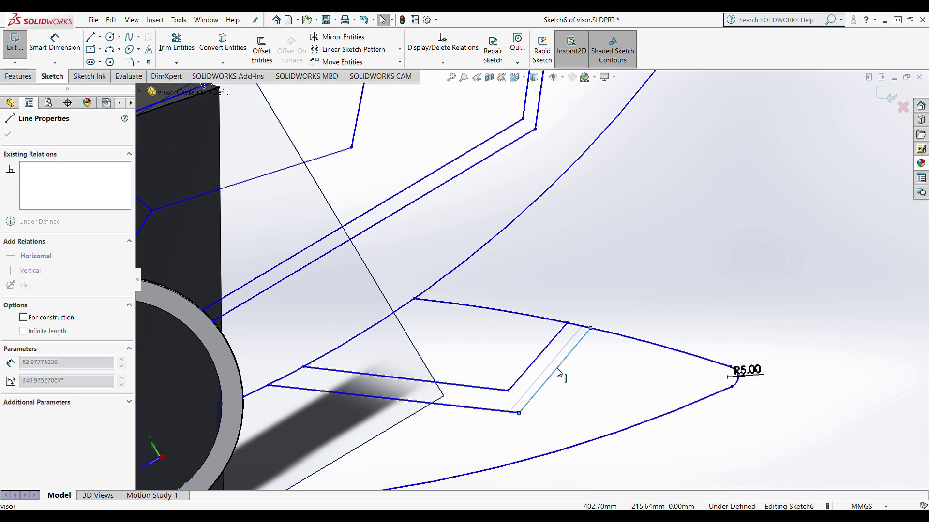
click(573, 340)
scroll(573, 339, up, 3)
scroll(554, 376, down, 2)
scroll(553, 375, up, 3)
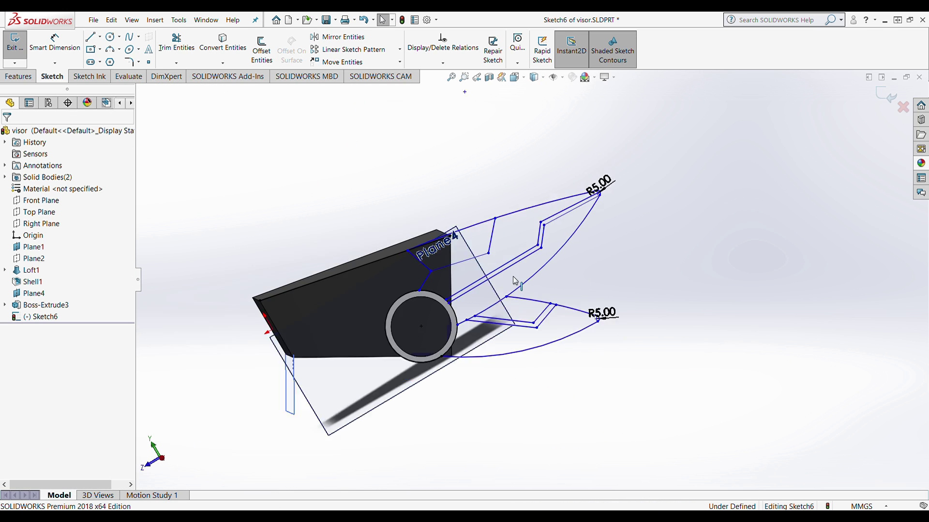
scroll(432, 272, down, 3)
- Extrude the upper region of the sketch
click(464, 270)
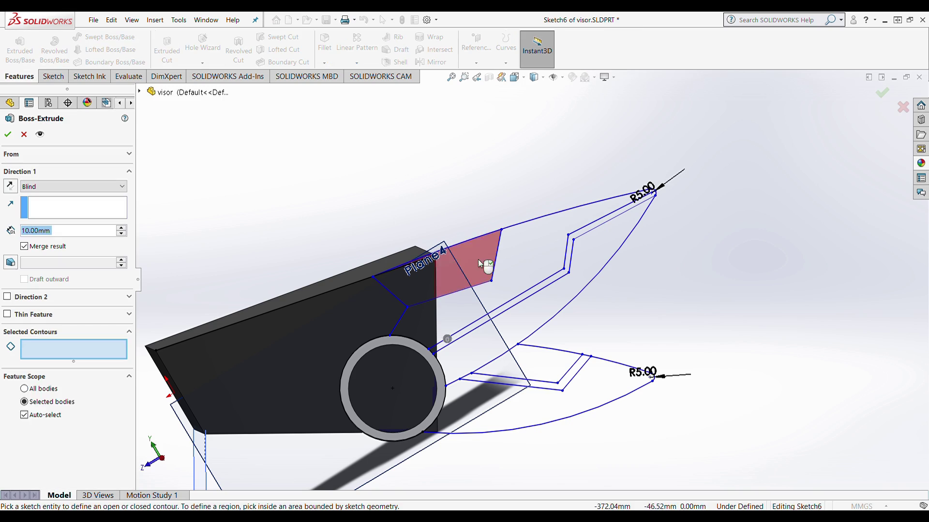
click(532, 406)
mouse_move(532, 407)
middle_down()
mouse_move(527, 238)
mouse_move(494, 210)
middle_up()
key(Return)
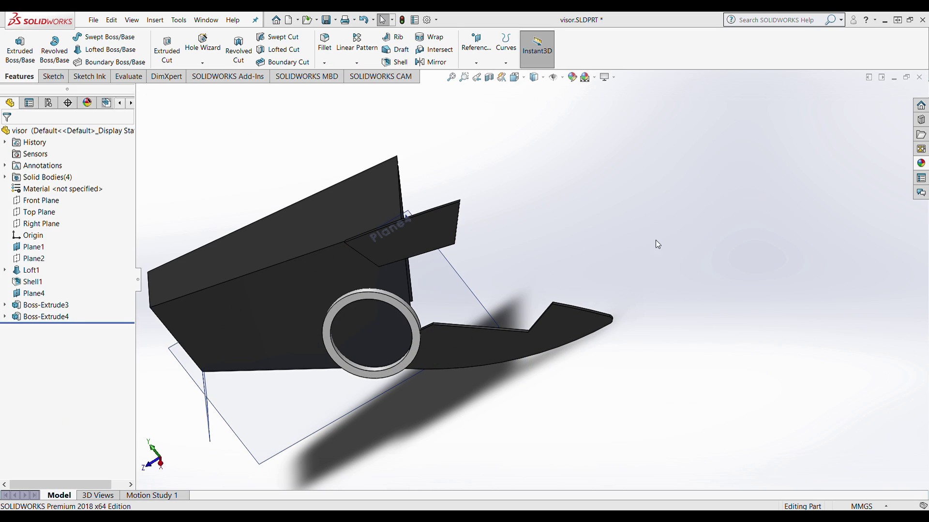
- Extrude two more sketch regions and inspect the raised pieces
click(20, 48)
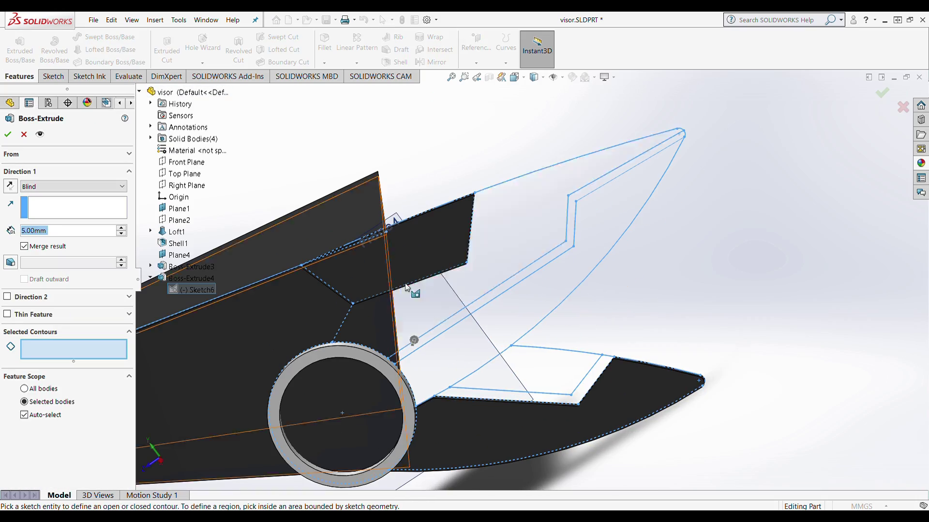
click(406, 287)
click(532, 382)
key(Return)
mouse_move(539, 270)
middle_down()
mouse_move(562, 269)
mouse_move(542, 261)
middle_up()
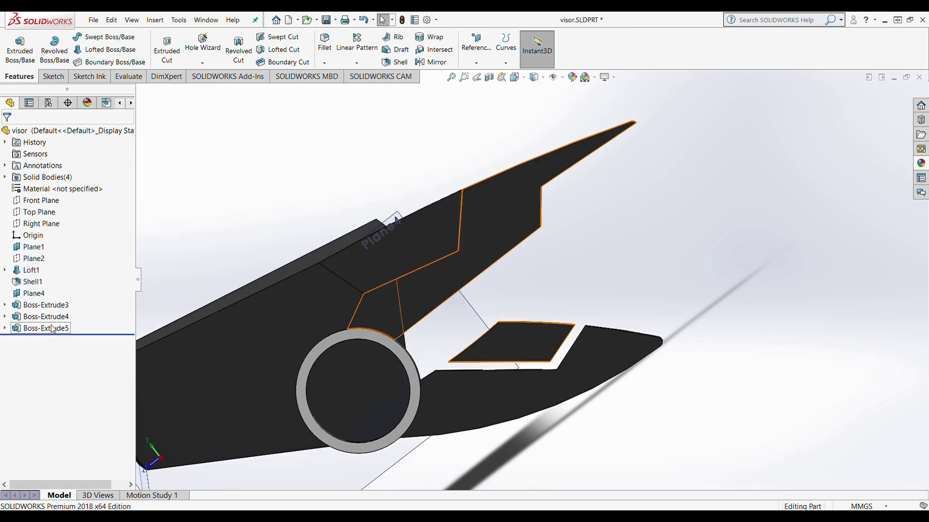
click(46, 316)
middle_drag(436, 290, 491, 304)
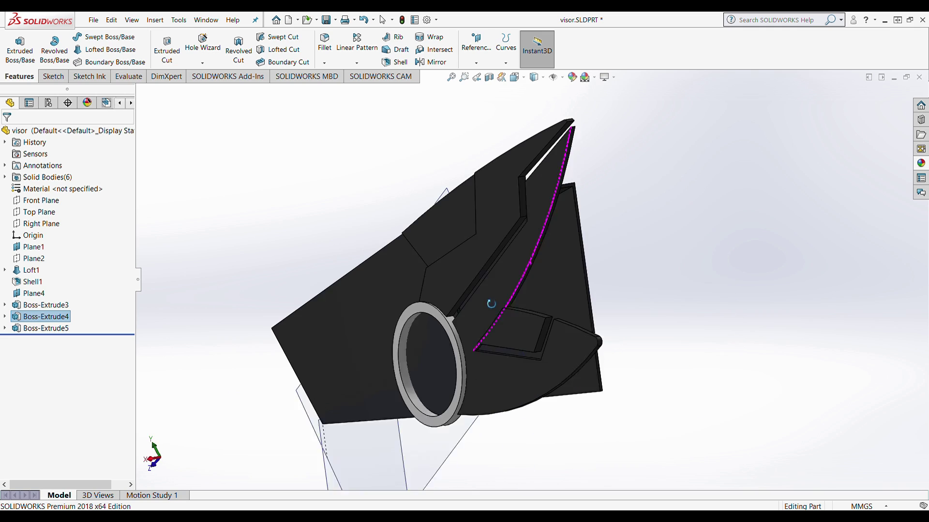
- Extrude both zig-zag trim contours into 5 mm raised strips
click(20, 48)
click(521, 228)
click(549, 258)
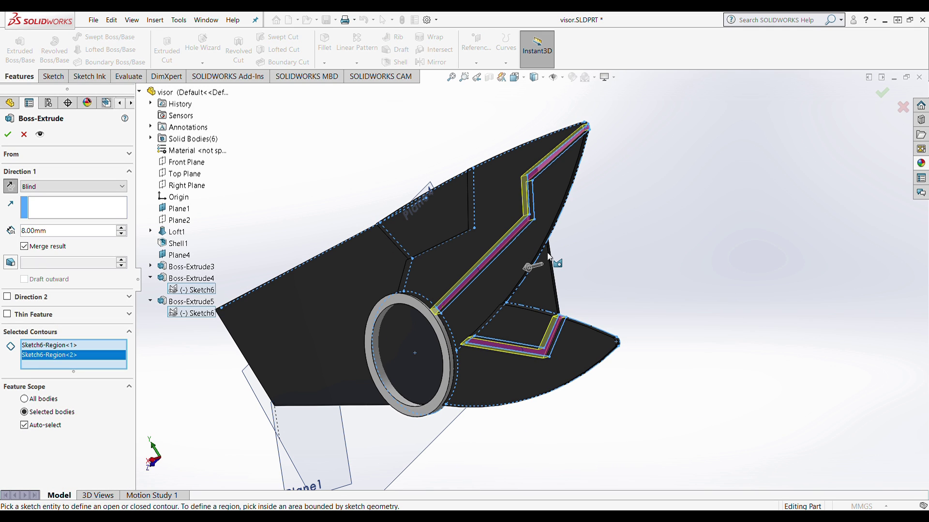
scroll(534, 245, down, 3)
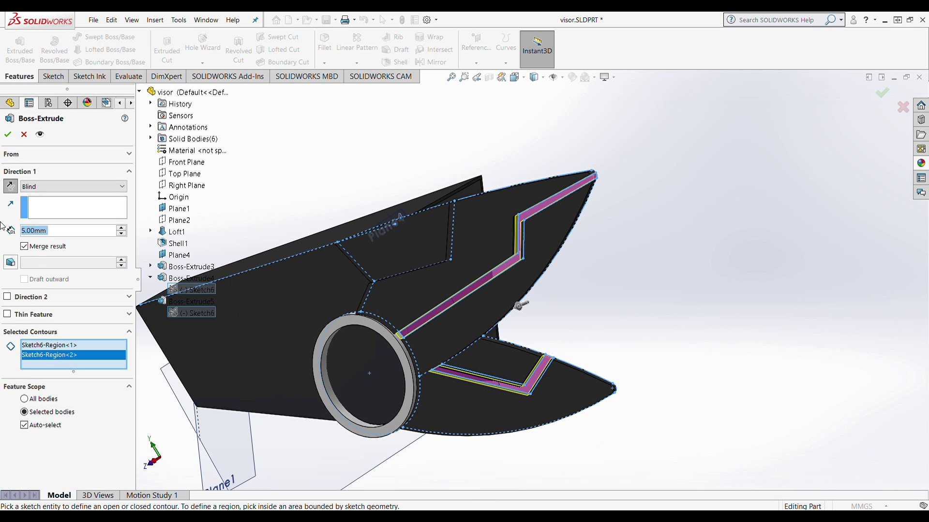
key(Return)
scroll(571, 239, up, 3)
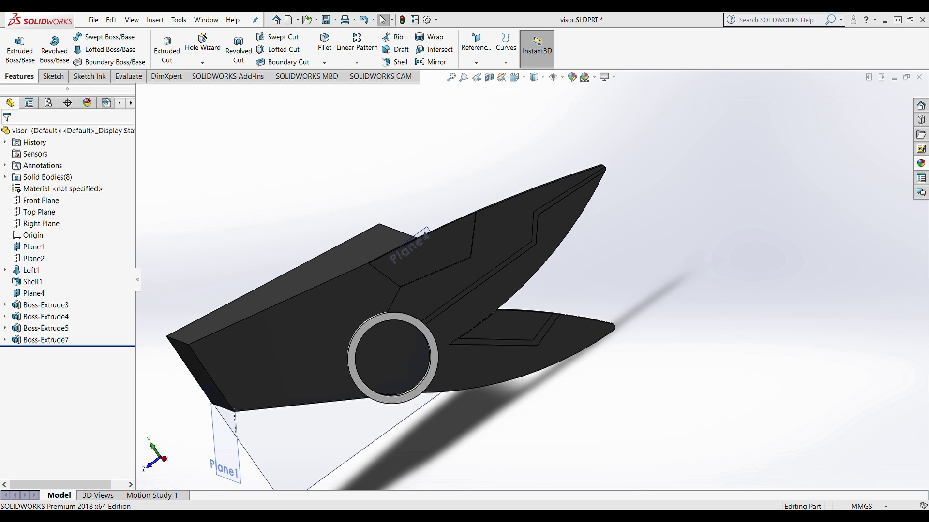
middle_drag(702, 249, 496, 315)
- Switch to the visor–head assembly and orbit to check the visor's fit on the dummy head
click(536, 366)
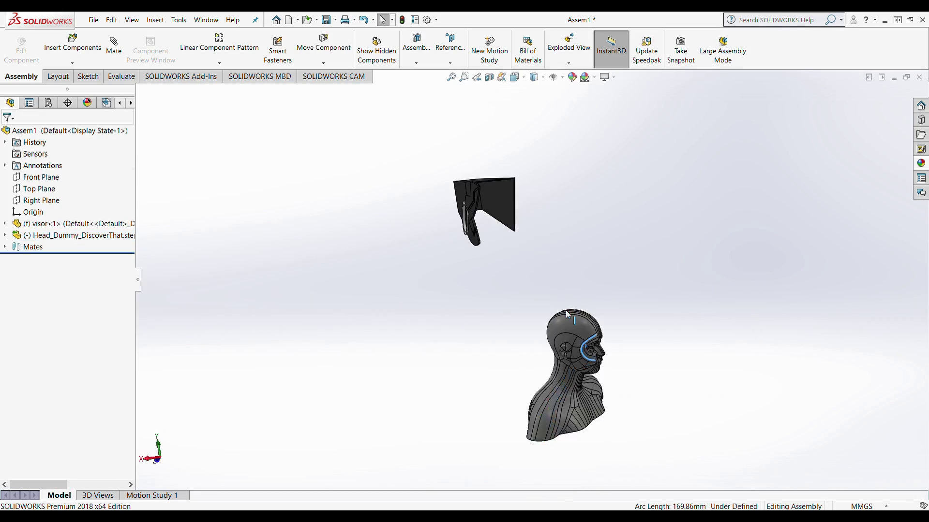
middle_drag(568, 314, 732, 269)
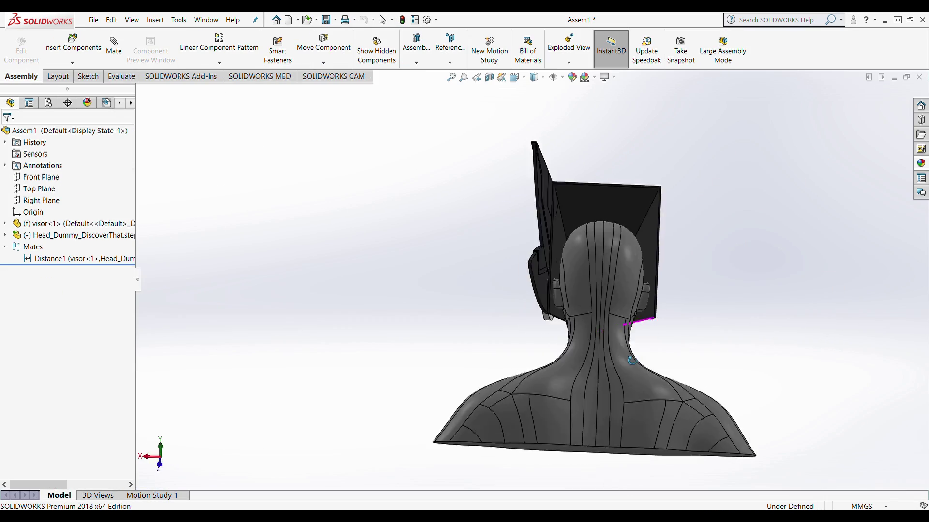
mouse_move(693, 375)
middle_down()
mouse_move(732, 327)
mouse_move(690, 359)
middle_up()
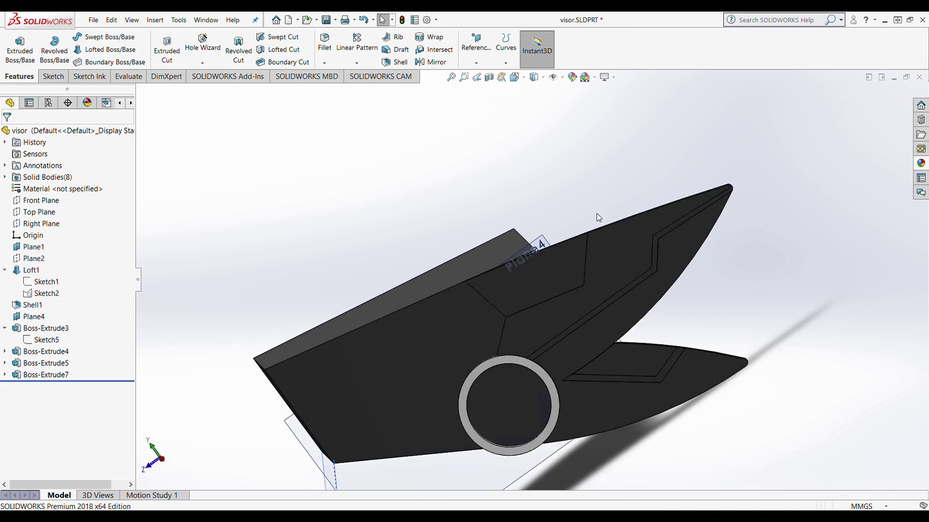
- Add the trim extrusion to the Mirror across Plane6 and inspect the mirrored fins
click(726, 154)
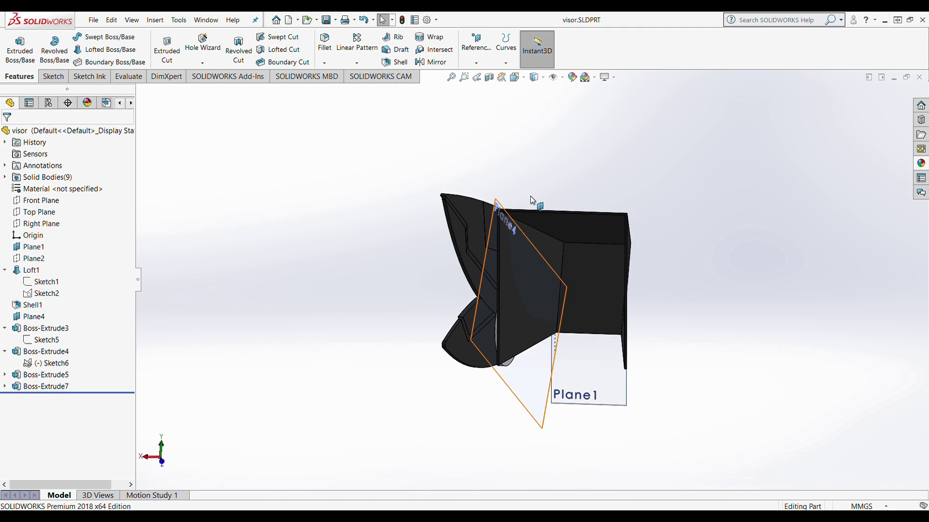
middle_drag(585, 354, 680, 288)
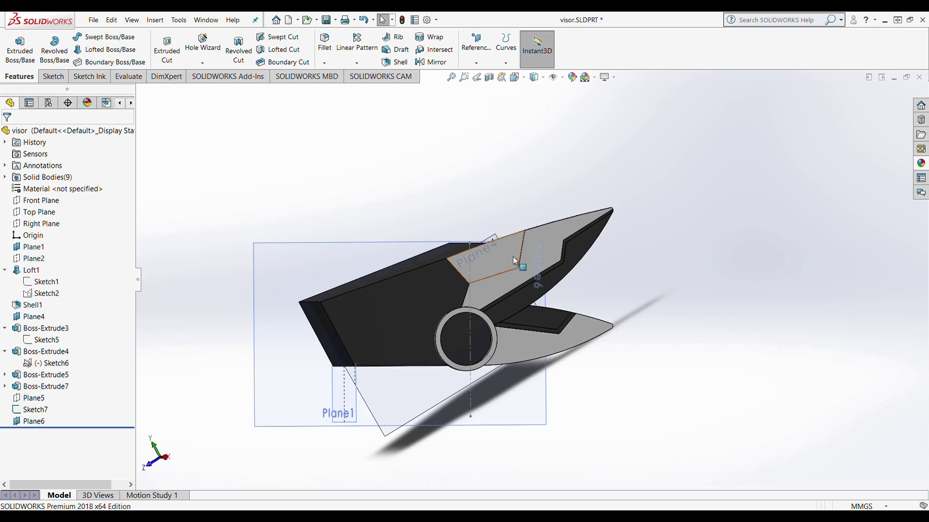
click(190, 301)
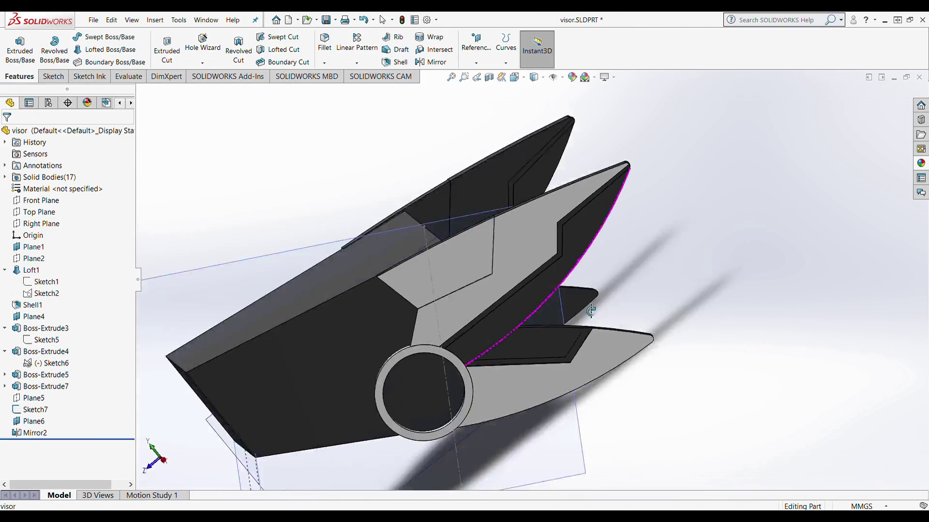
mouse_move(554, 332)
middle_down()
mouse_move(618, 234)
mouse_move(584, 239)
middle_up()
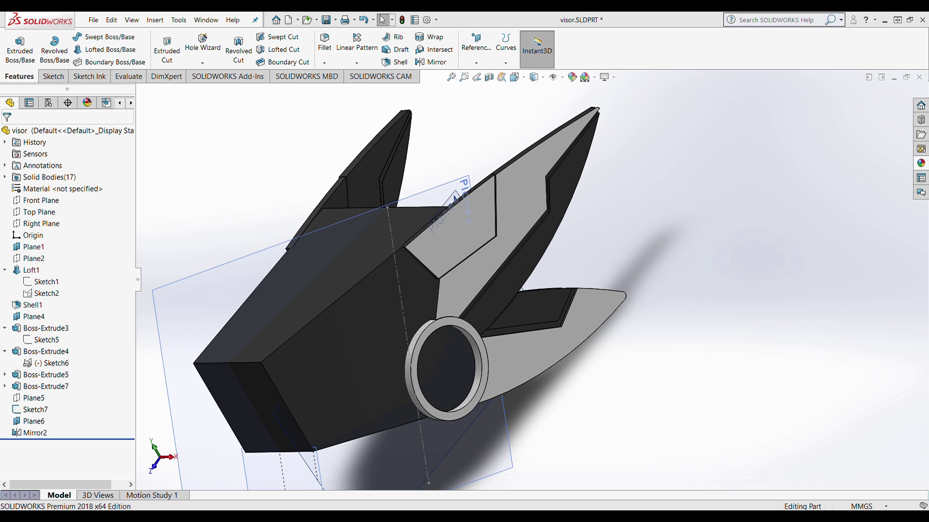
mouse_move(612, 279)
middle_down()
mouse_move(332, 209)
mouse_move(410, 489)
mouse_move(677, 114)
middle_up()
- Create Plane7 across the fin tips and draw a center rectangle sketch on it
click(518, 341)
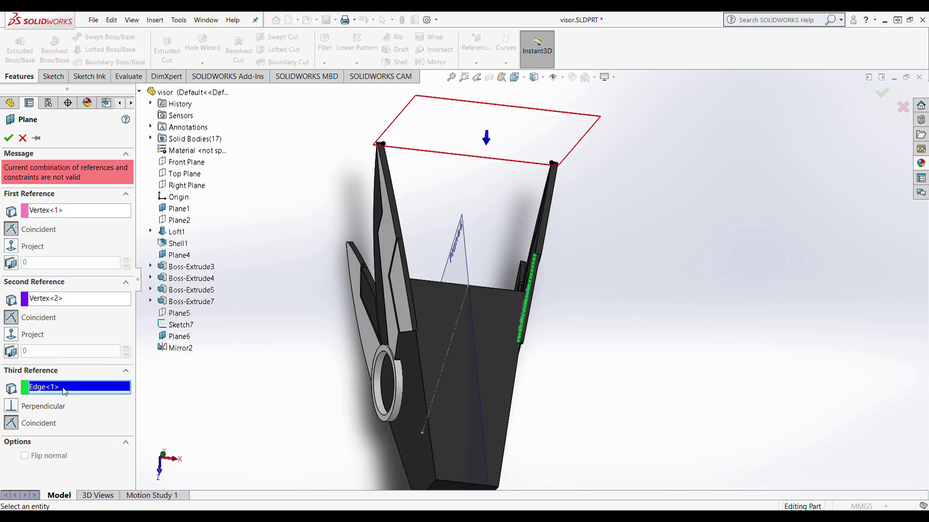
key(Return)
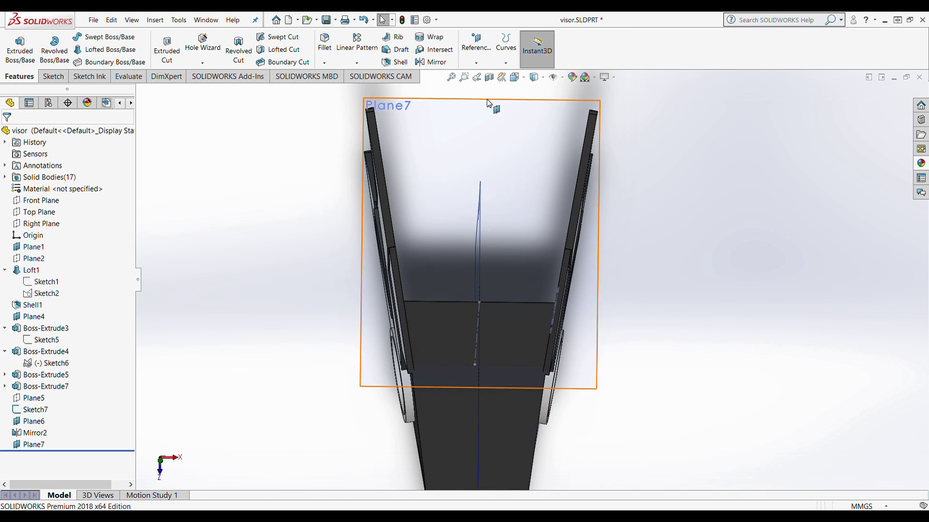
click(488, 104)
click(507, 128)
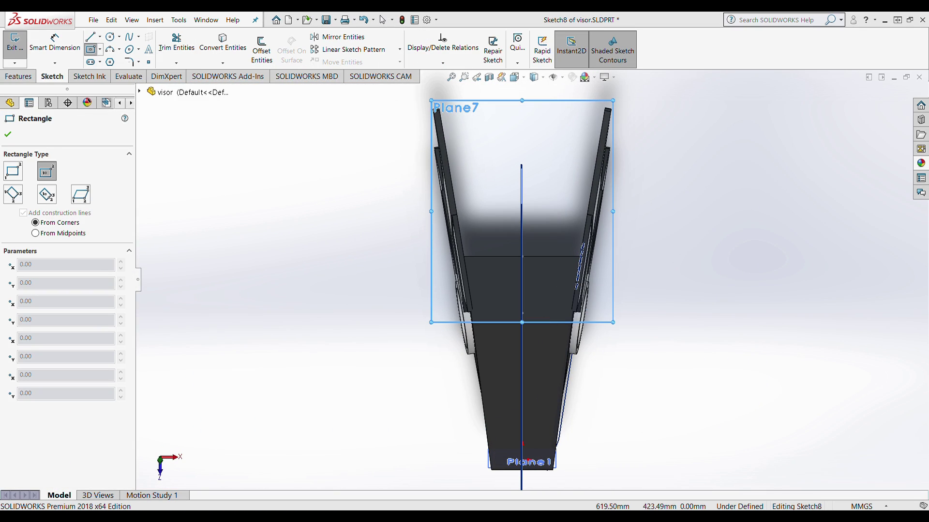
click(522, 322)
scroll(532, 363, down, 3)
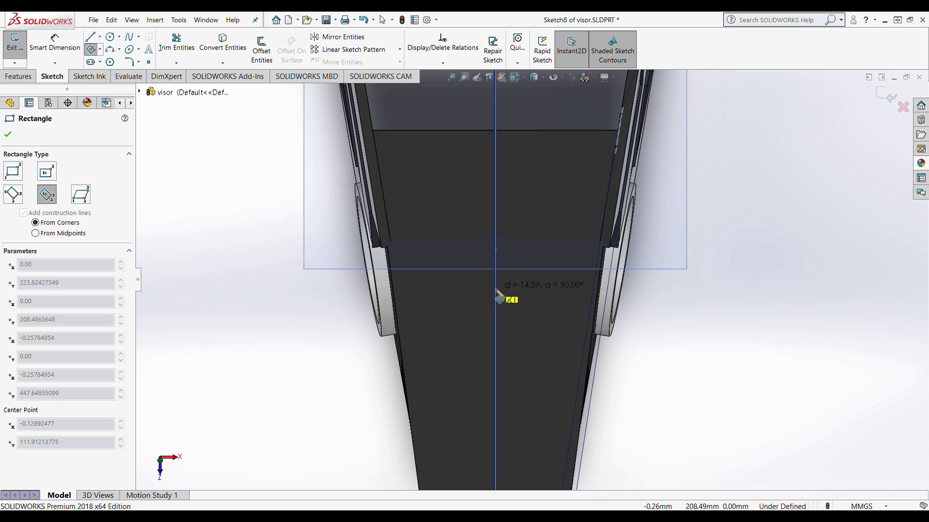
click(494, 400)
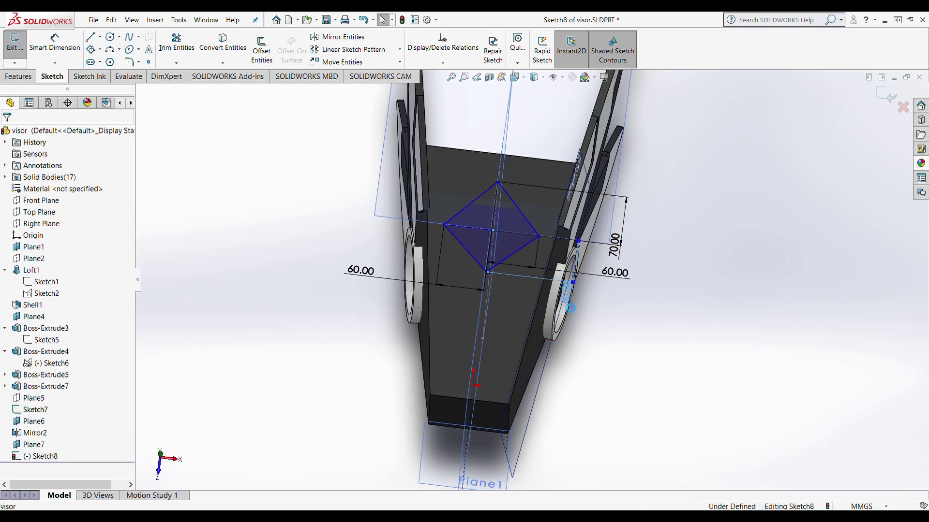
- Dimension the diamond 60 by 70 mm, offset it 10 mm inward, and project the fin edge
click(567, 293)
mouse_move(570, 306)
middle_down()
mouse_move(621, 174)
mouse_move(605, 211)
mouse_move(687, 165)
mouse_move(453, 289)
mouse_move(433, 358)
middle_up()
click(687, 165)
key(c)
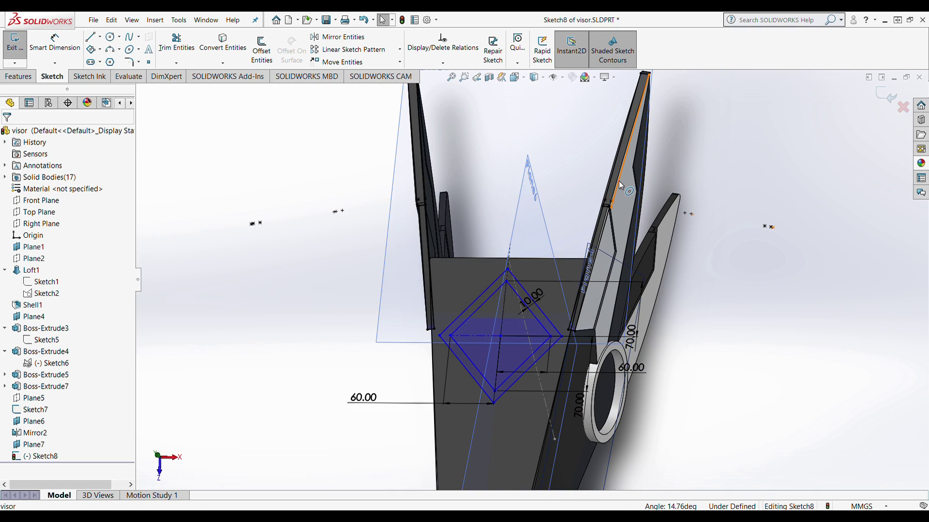
middle_drag(556, 406, 602, 195)
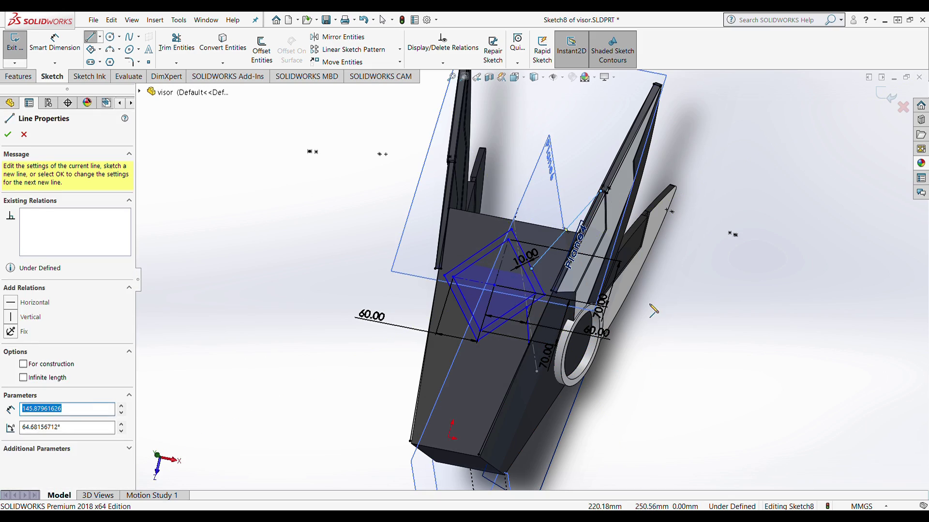
key(Escape)
mouse_move(653, 309)
middle_down()
mouse_move(518, 255)
mouse_move(589, 335)
middle_up()
key(Escape)
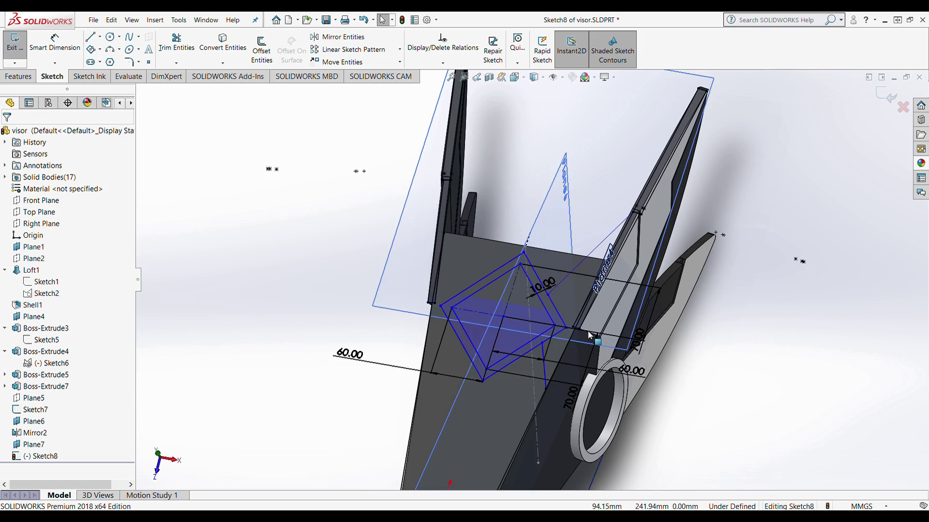
- Mirror the sketch lines and extrude the Sketch8 diamond region 8 mm without merging
middle_drag(642, 348, 619, 329)
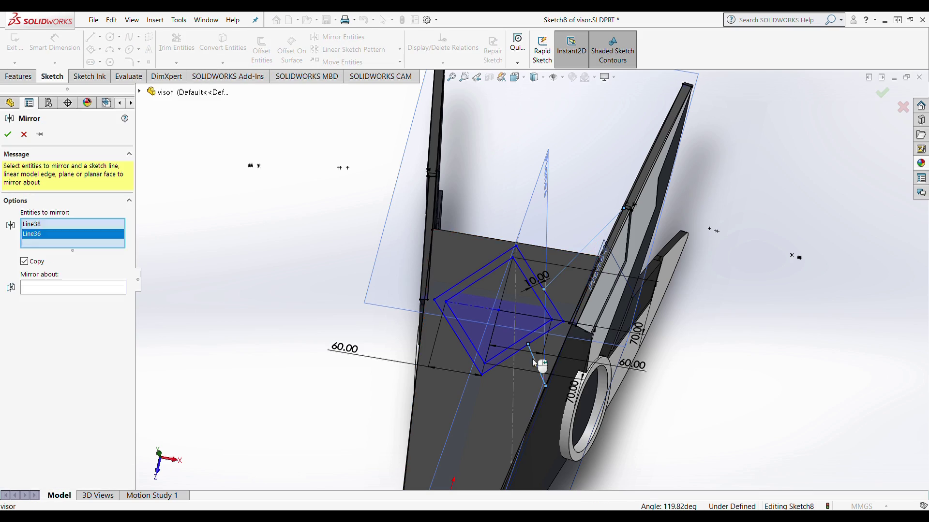
key(Escape)
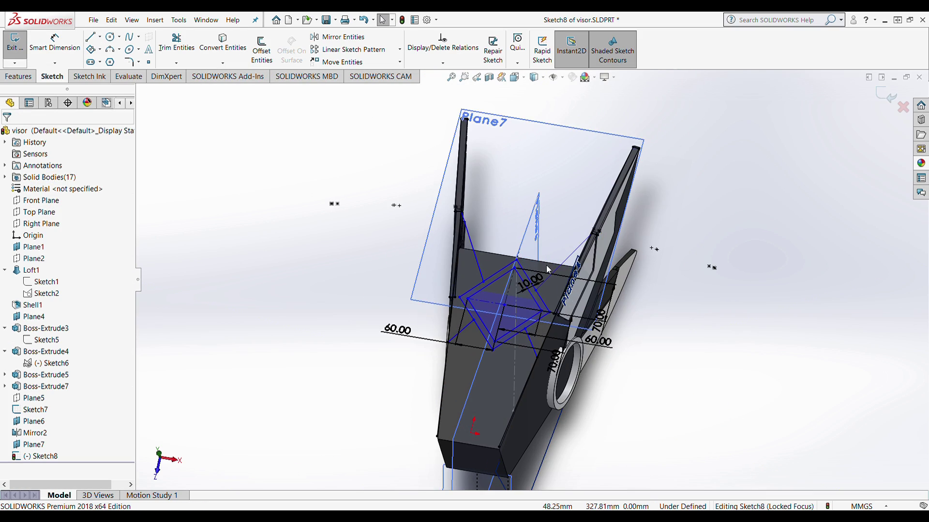
middle_drag(484, 290, 532, 271)
click(19, 76)
click(20, 48)
middle_drag(725, 314, 781, 289)
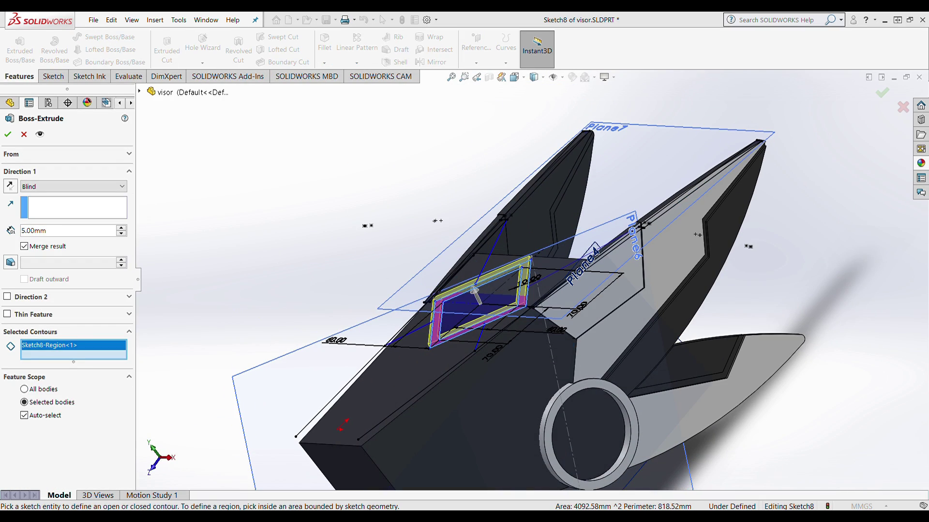
key(Return)
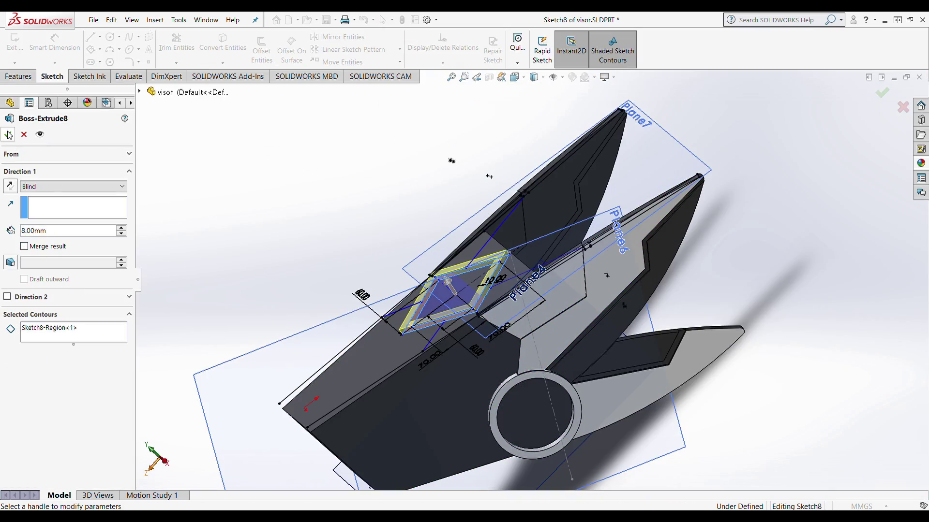
mouse_move(530, 249)
middle_down()
mouse_move(434, 202)
mouse_move(392, 219)
mouse_move(551, 254)
middle_up()
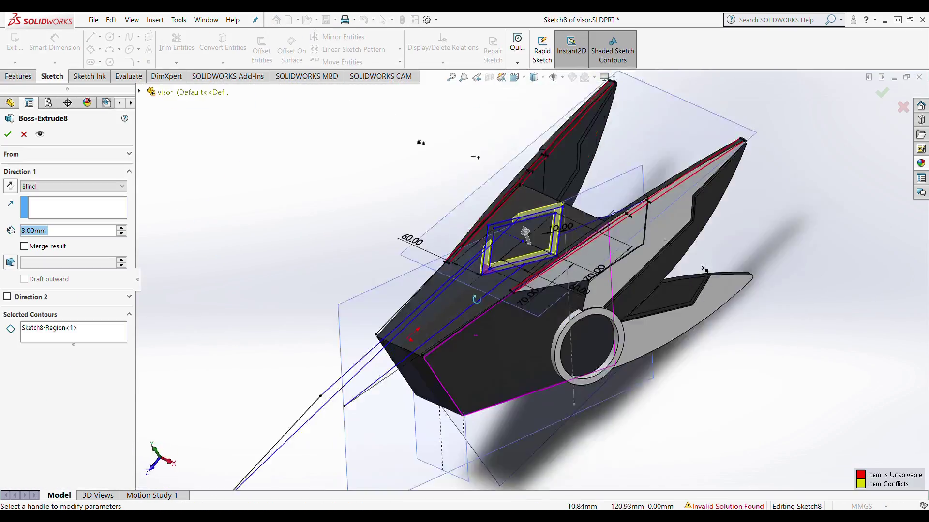
- Add Boss-Extrude9, Boss-Extrude10 and a 360° Revolve2 cylindrical body, viewing from back angles
middle_drag(477, 299, 729, 196)
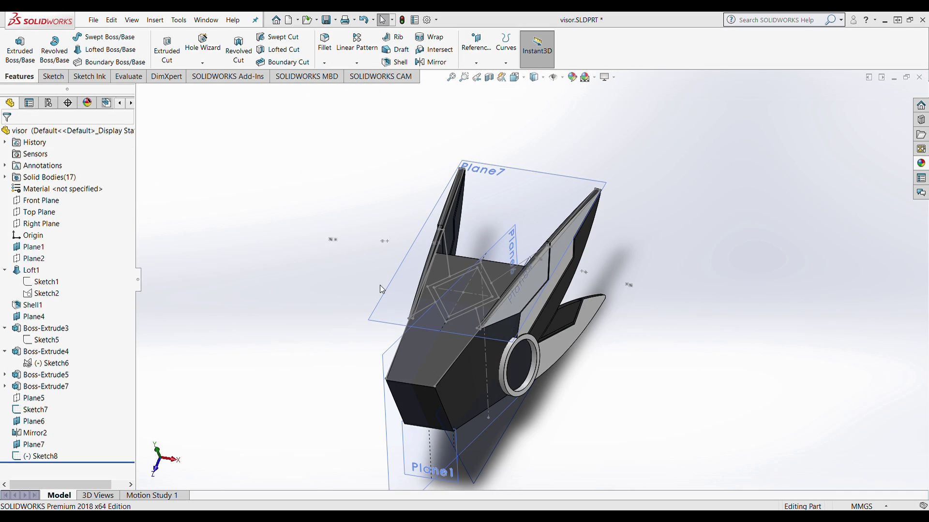
key(ctrl+2)
mouse_move(556, 232)
middle_down()
mouse_move(674, 297)
mouse_move(613, 294)
middle_up()
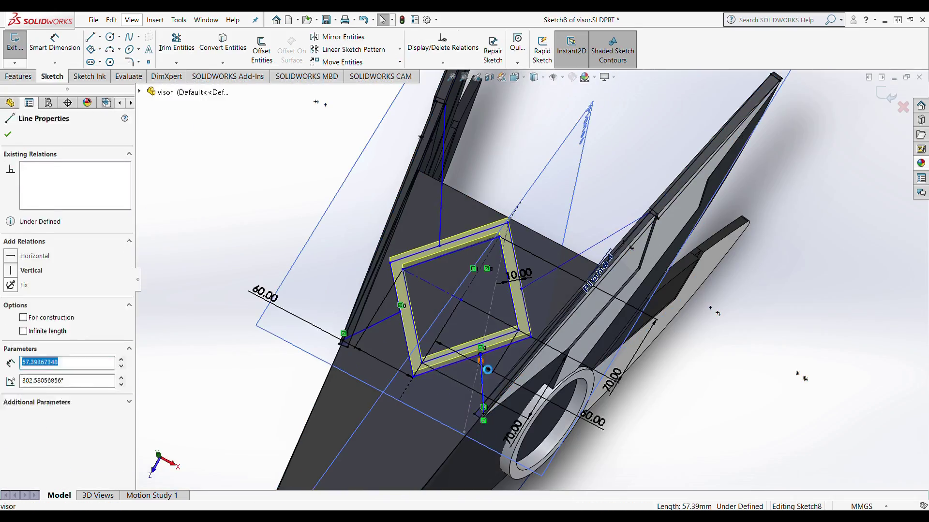
middle_drag(487, 370, 526, 188)
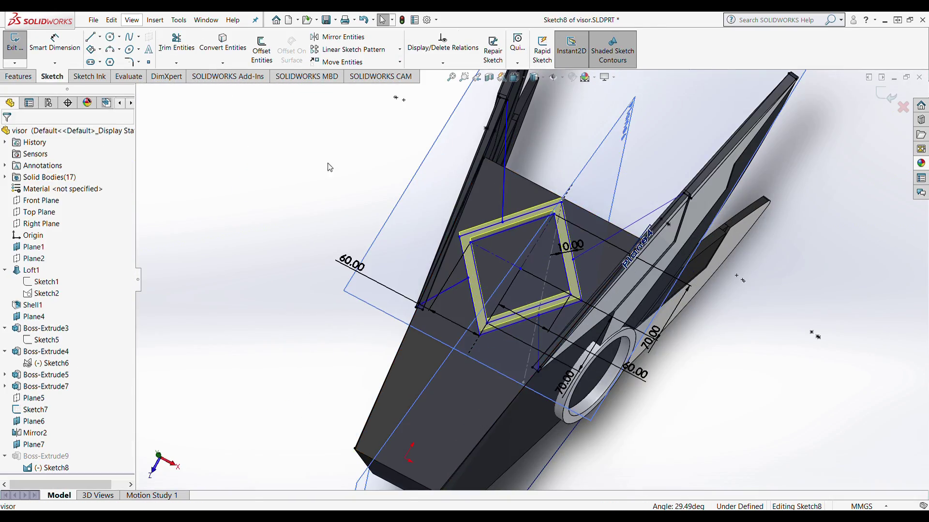
scroll(510, 425, down, 5)
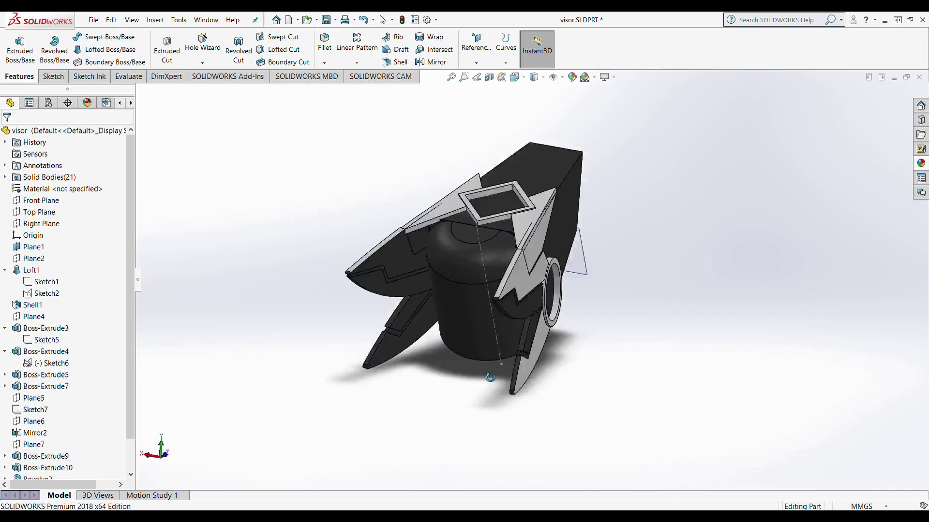
- Save the visor part, edit Boss-Extrude4, and turn the visor to face the front
mouse_move(569, 294)
middle_down()
mouse_move(637, 271)
mouse_move(670, 234)
mouse_move(642, 333)
mouse_move(246, 76)
middle_up()
key(ctrl+s)
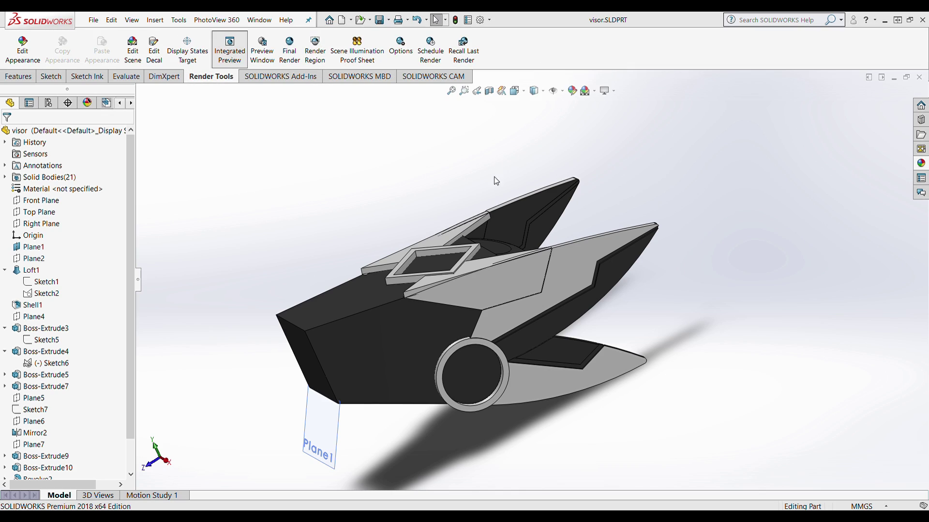
mouse_move(388, 203)
middle_down()
mouse_move(353, 174)
mouse_move(557, 286)
middle_up()
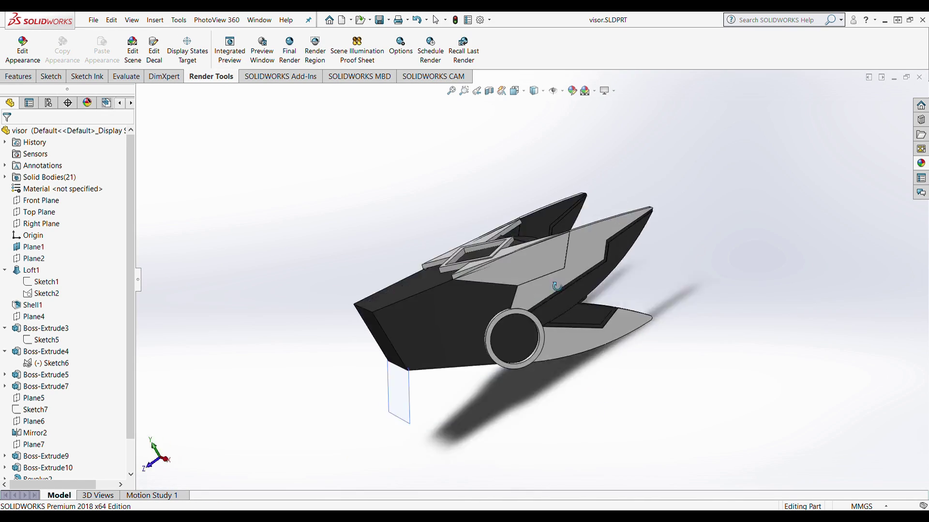
click(567, 277)
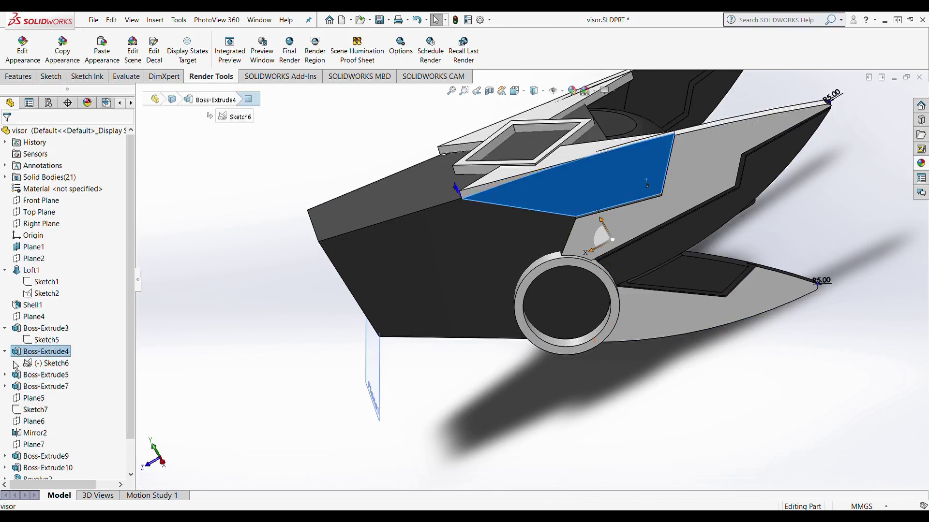
click(382, 23)
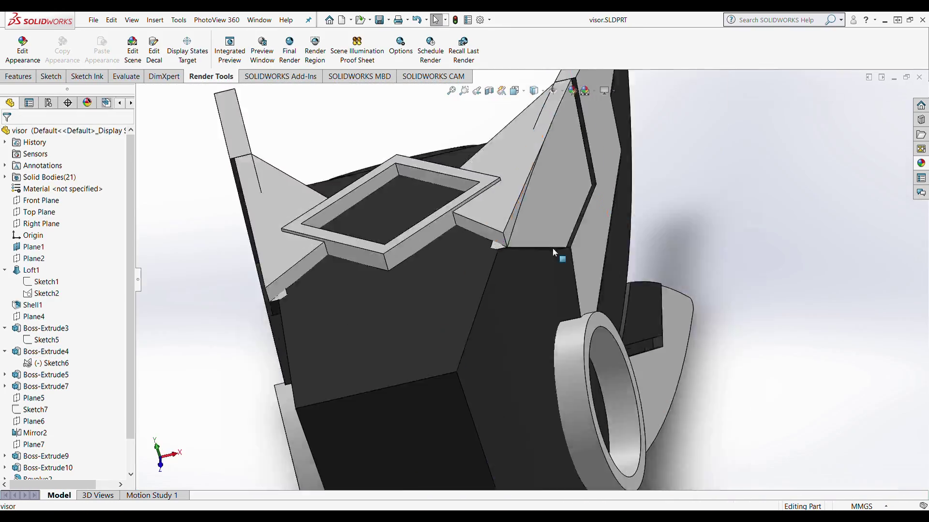
middle_drag(555, 259, 327, 303)
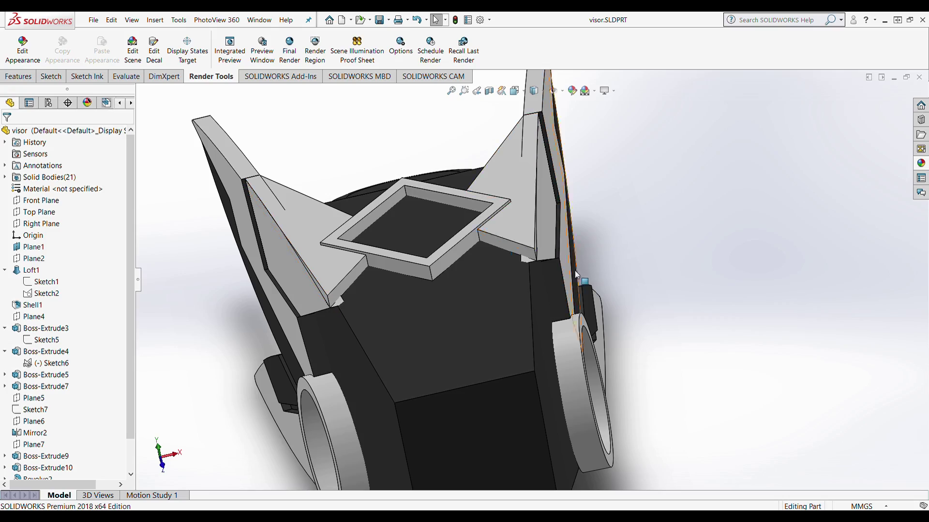
middle_drag(576, 275, 548, 317)
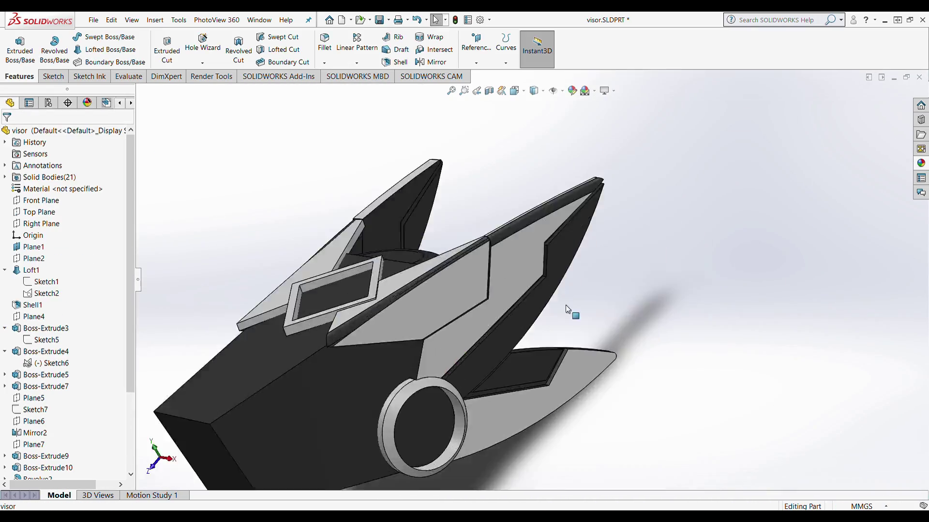
- Inspect the fin edge while adding fillets up to Fillet21 and Chamfer2/Chamfer4
mouse_move(567, 309)
middle_down()
mouse_move(567, 370)
mouse_move(712, 277)
middle_up()
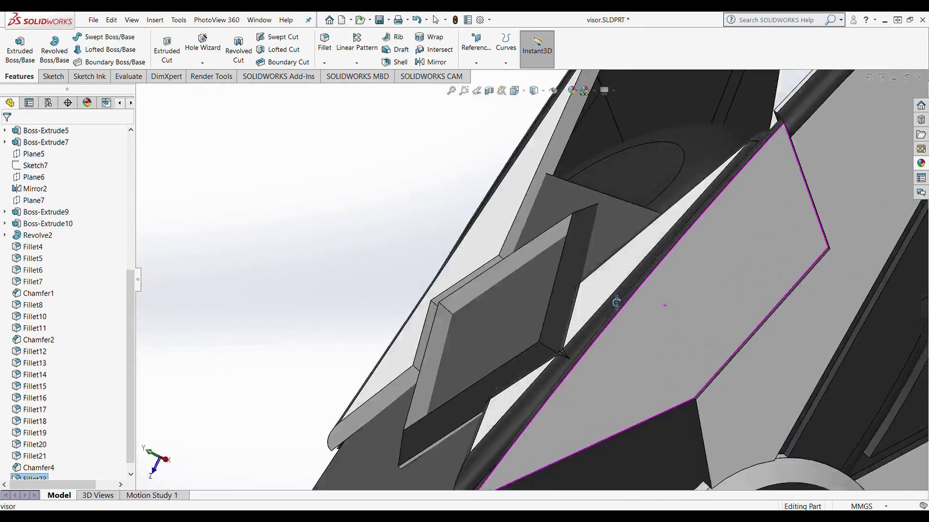
- Rotate to the square window frame and apply the 10 mm chamfer to its edges
middle_drag(616, 302, 528, 332)
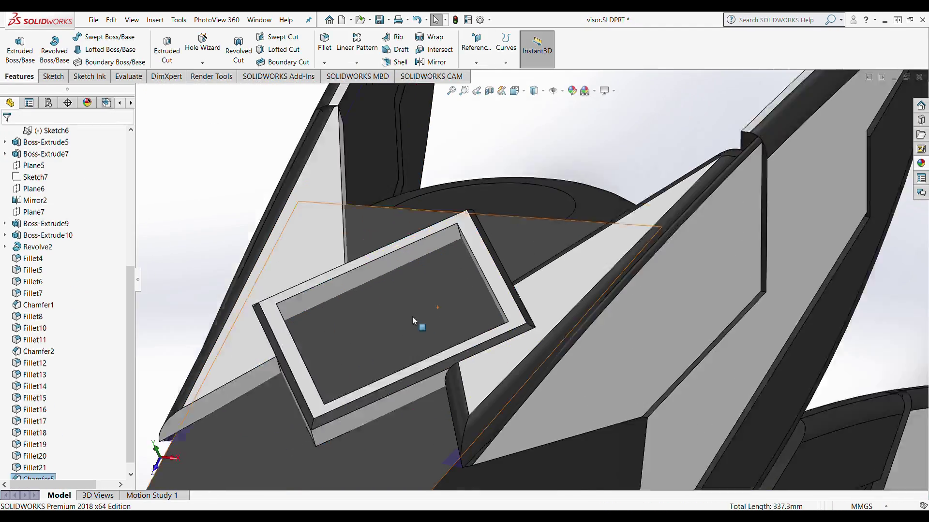
scroll(413, 321, up, 10)
mouse_move(414, 321)
middle_down()
mouse_move(699, 290)
mouse_move(190, 461)
middle_up()
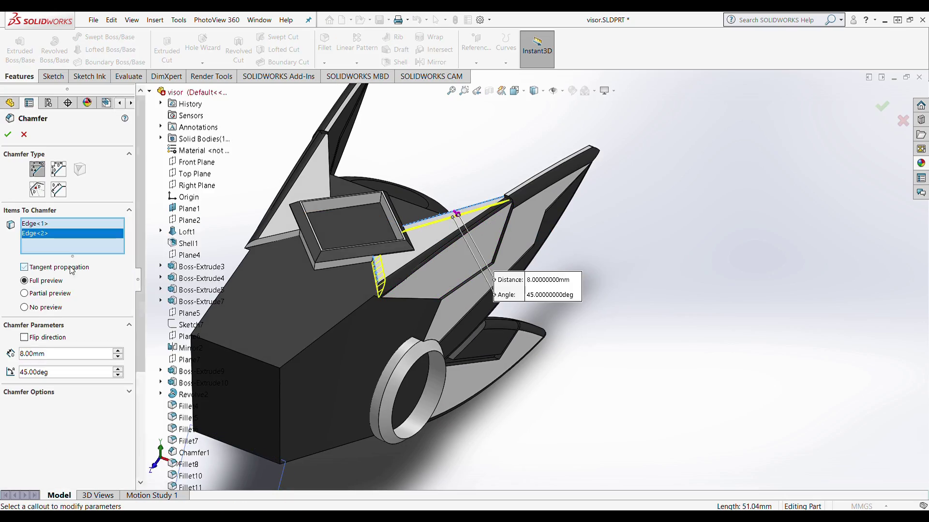
click(8, 135)
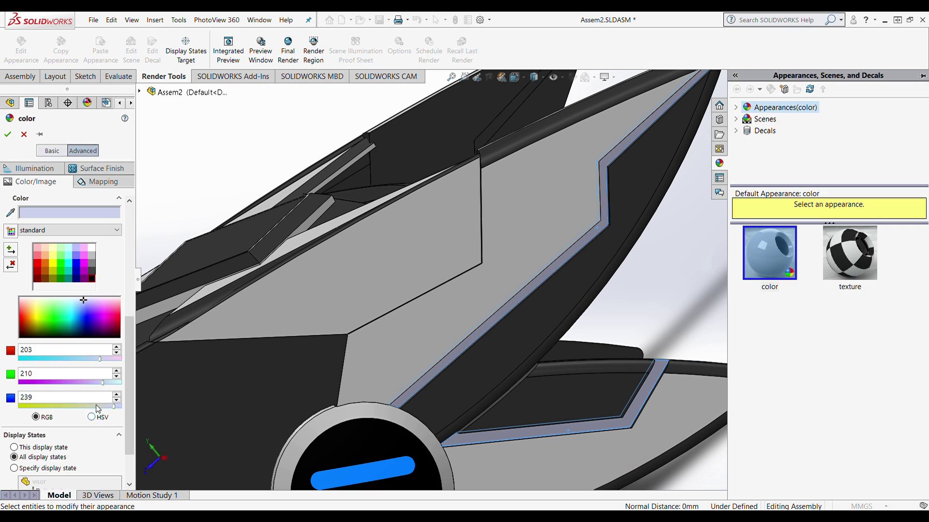
- Give the trim edges the RGB 203, 210, 239 colour and confirm it
click(97, 168)
click(8, 134)
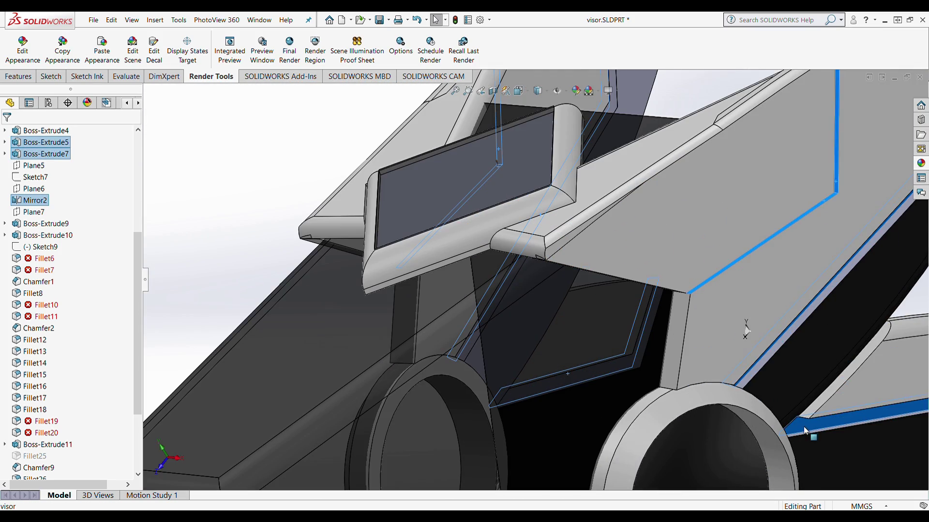
- Place the pink pixel-line decal on the visor's black front faces
scroll(108, 452, down, 5)
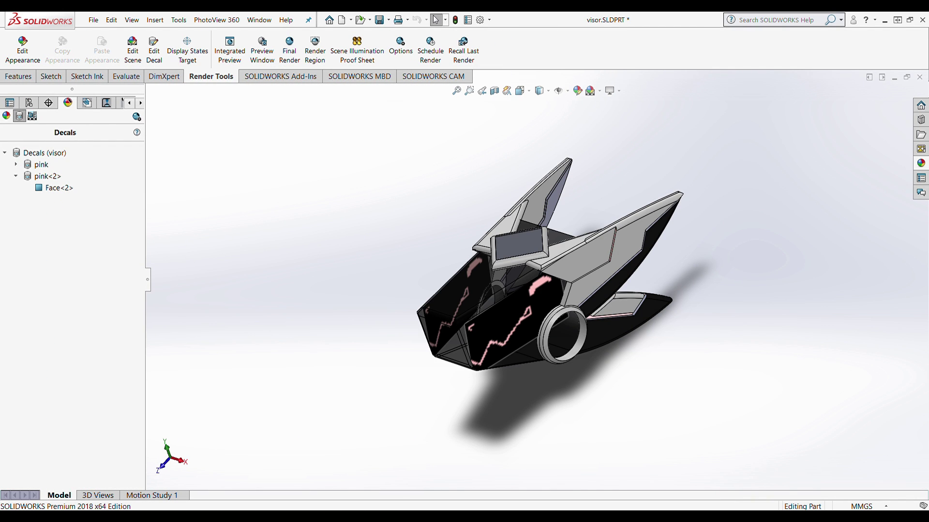
- Place another pink pixel decal on the visor's black front face, then begin the next decal
middle_drag(474, 309, 543, 308)
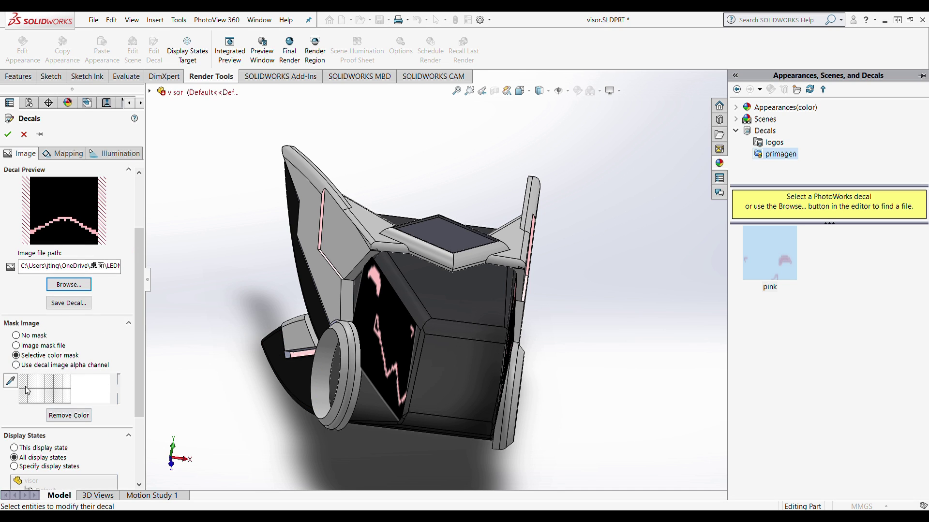
click(456, 379)
key(Return)
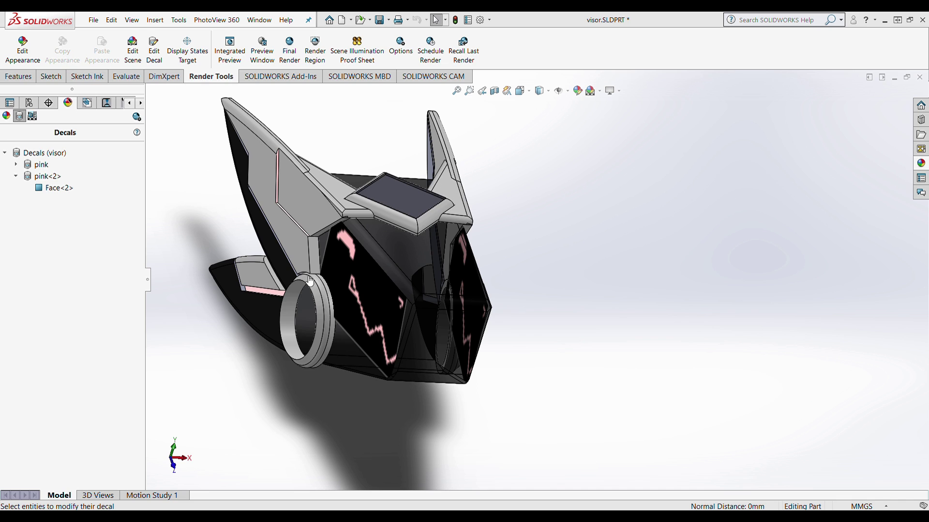
click(341, 218)
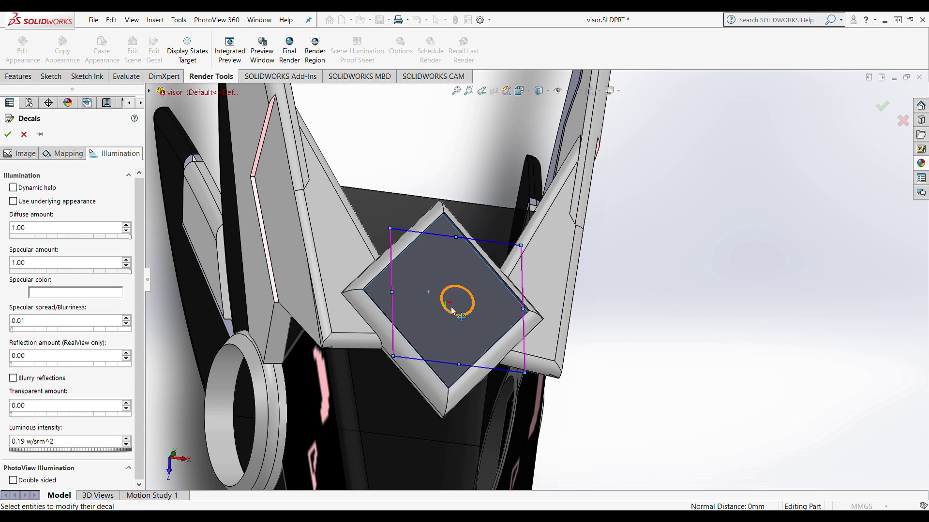
ctrl+middle_drag(453, 312, 588, 325)
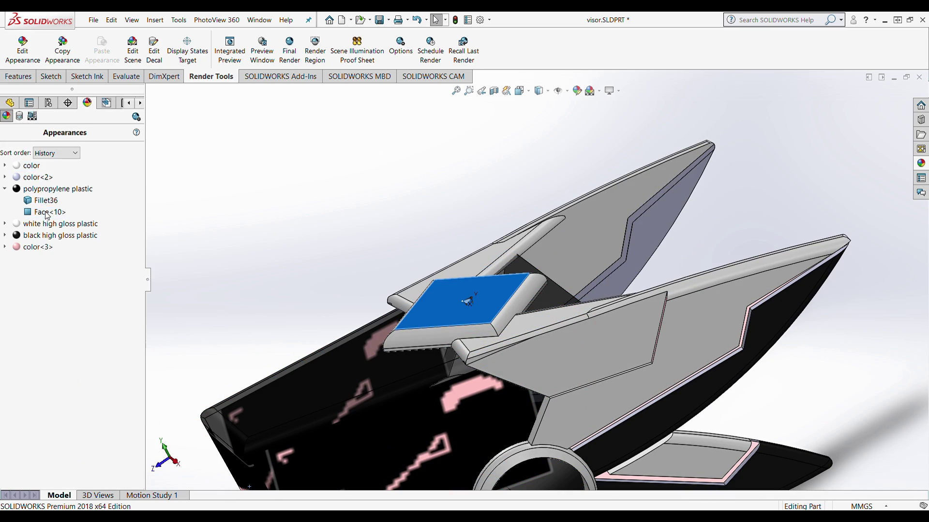
- Edit the polypropylene plastic appearance and mask out the logo image's background colour
double_click(46, 213)
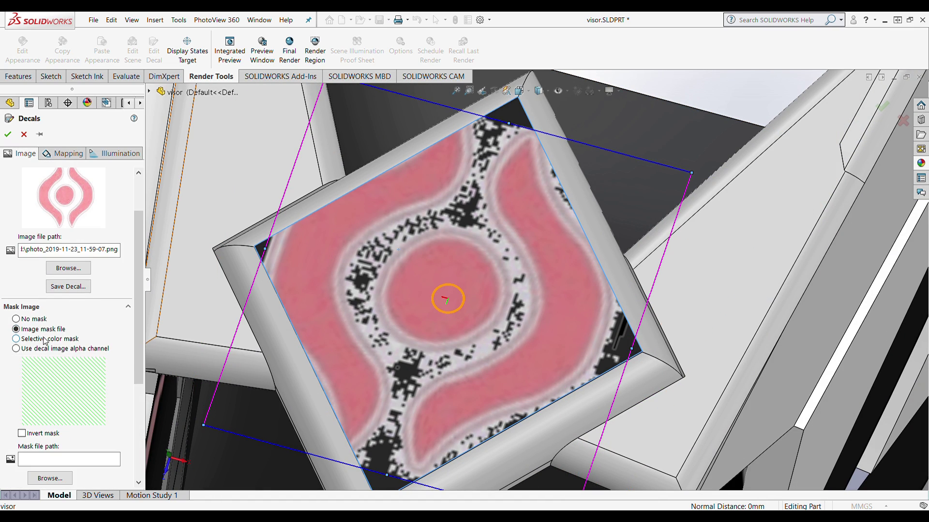
click(45, 339)
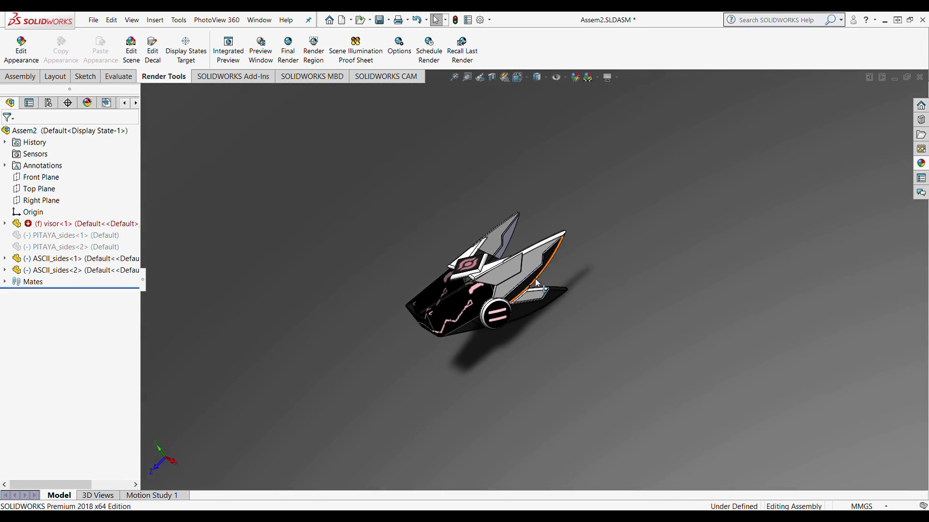
- Open the rendered preview and set a visor face as the scene floor
click(260, 48)
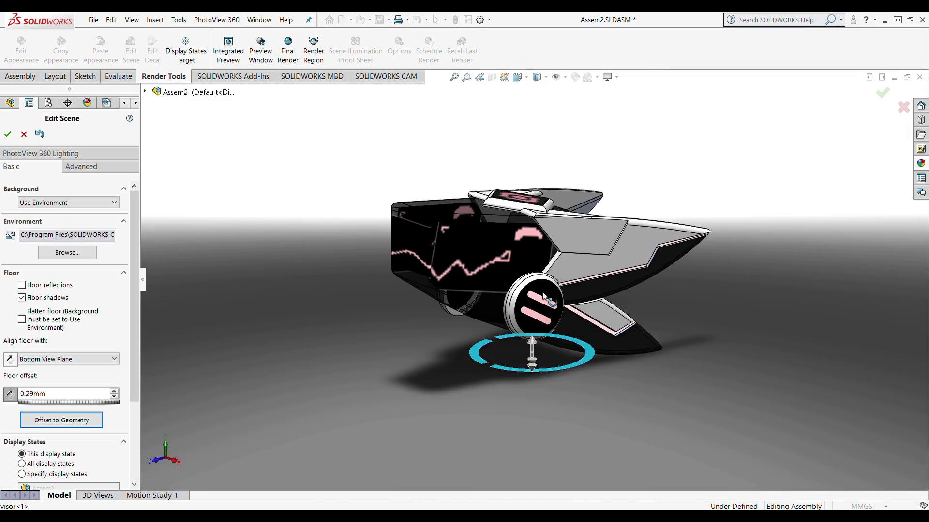
click(542, 296)
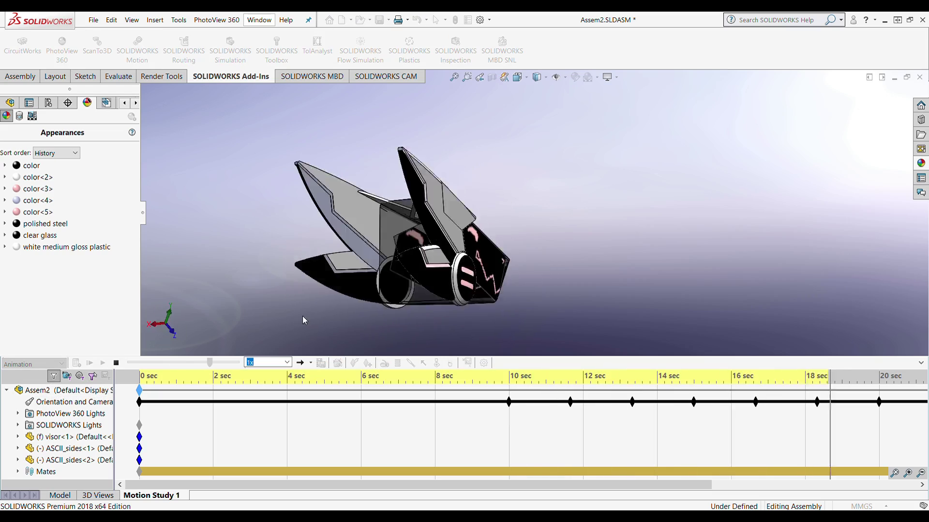
- Play the visor's 20-second rotation animation and orbit to another side
click(103, 363)
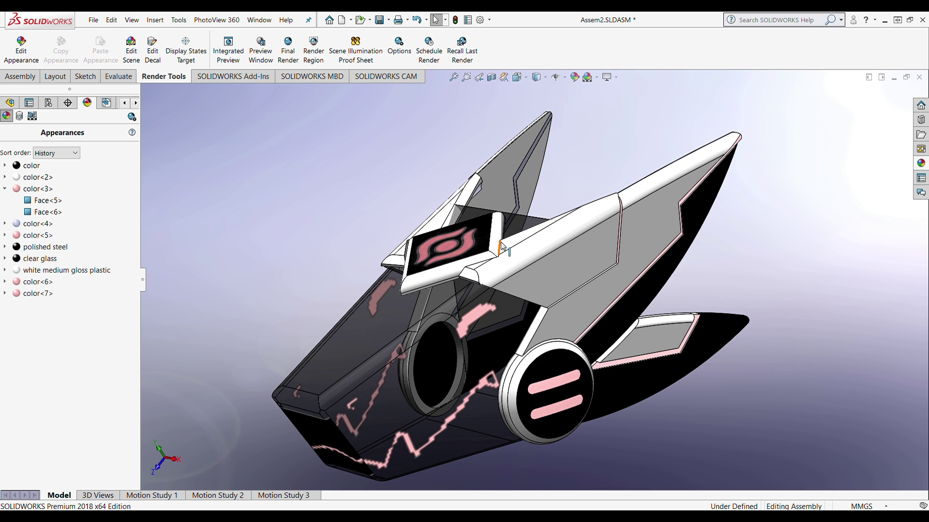
mouse_move(556, 198)
middle_down()
mouse_move(652, 202)
mouse_move(760, 178)
middle_up()
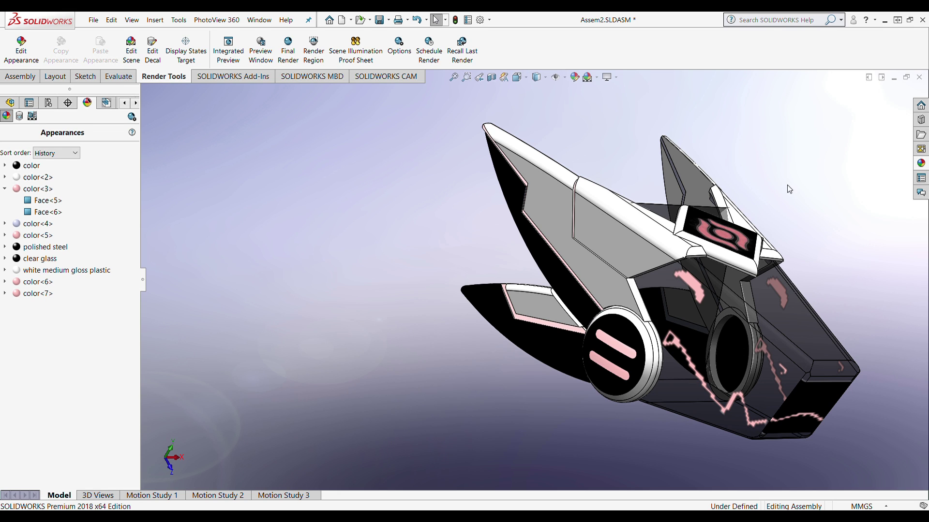
middle_drag(790, 189, 687, 169)
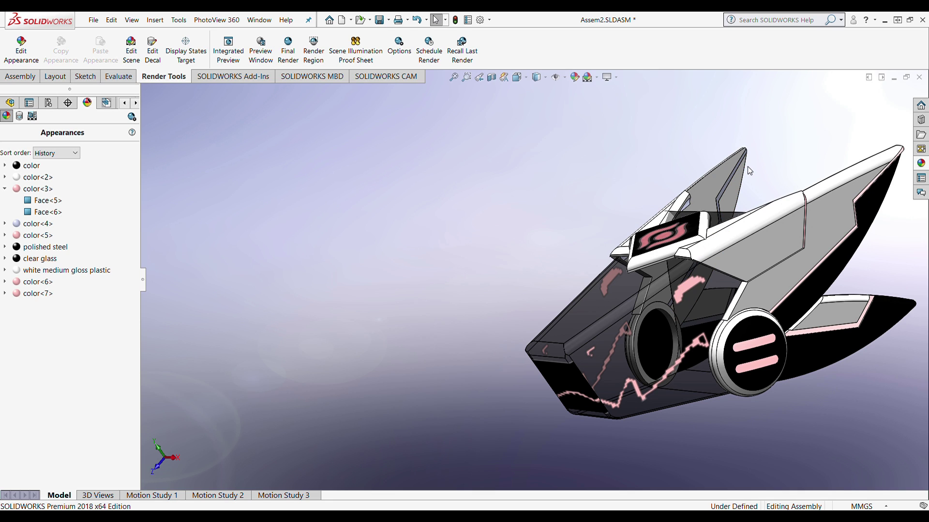
mouse_move(749, 171)
middle_down()
mouse_move(779, 170)
mouse_move(780, 233)
mouse_move(626, 306)
mouse_move(696, 280)
middle_up()
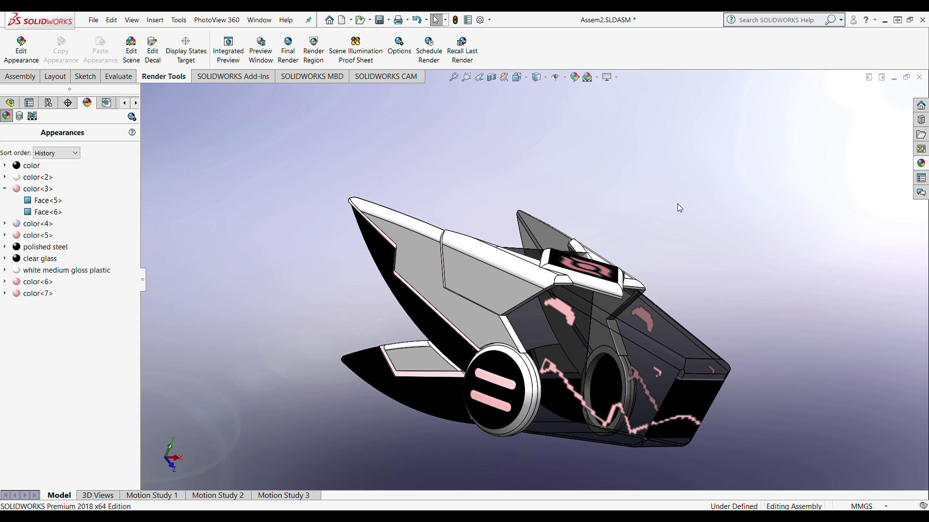
middle_drag(698, 226, 643, 213)
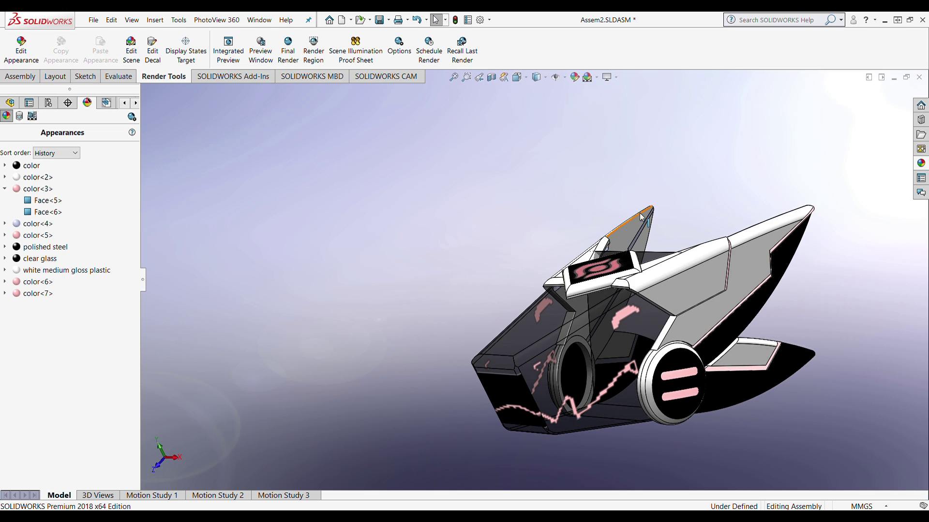